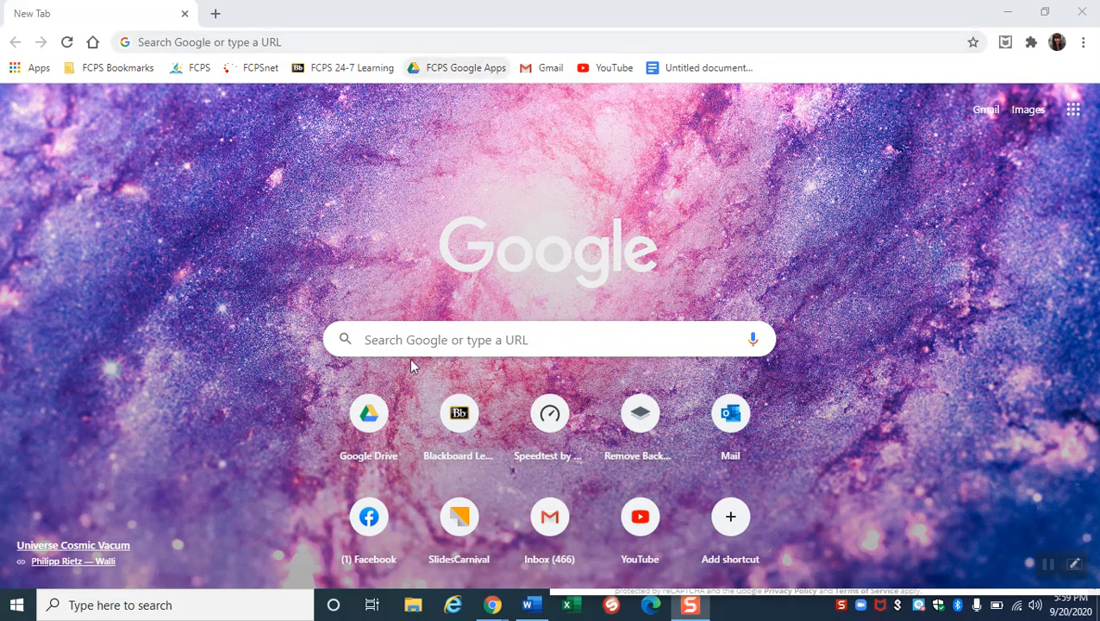
Open Google Slides from Google Drive and create a blank presentation.
{"action": "left_click", "coordinate": [373, 423]}
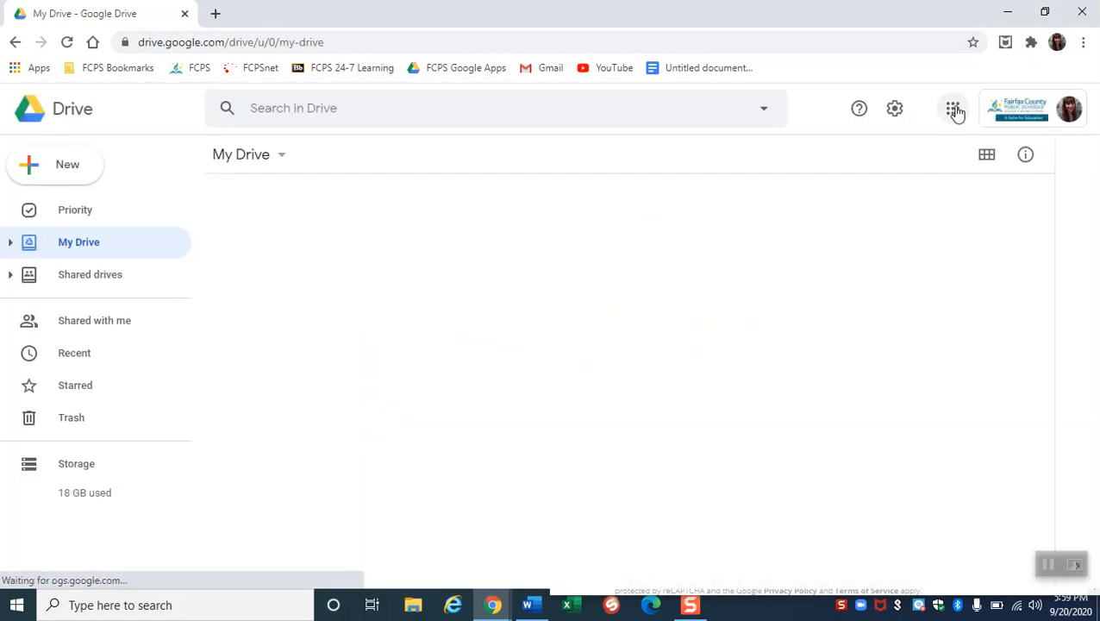
{"action": "left_click", "coordinate": [953, 109]}
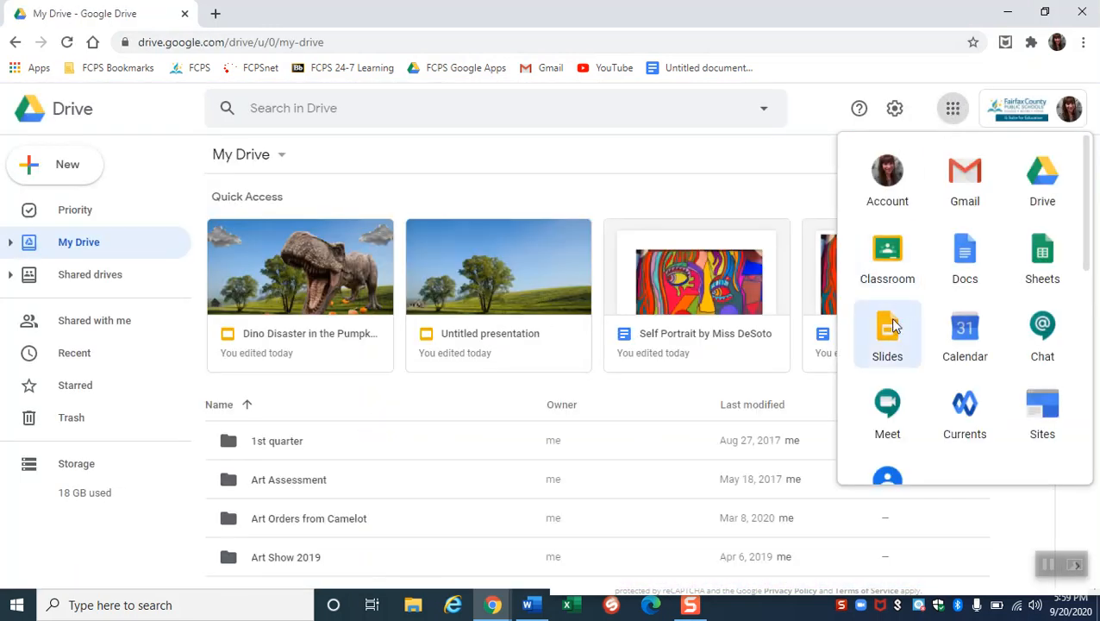
{"action": "left_click", "coordinate": [889, 332]}
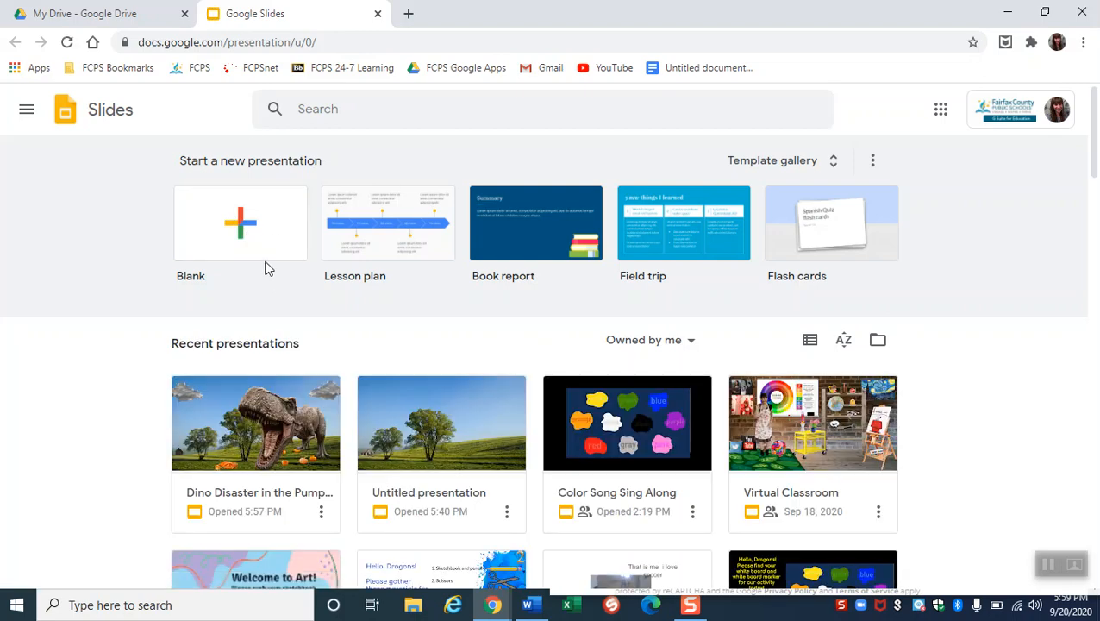
{"action": "left_click", "coordinate": [246, 231]}
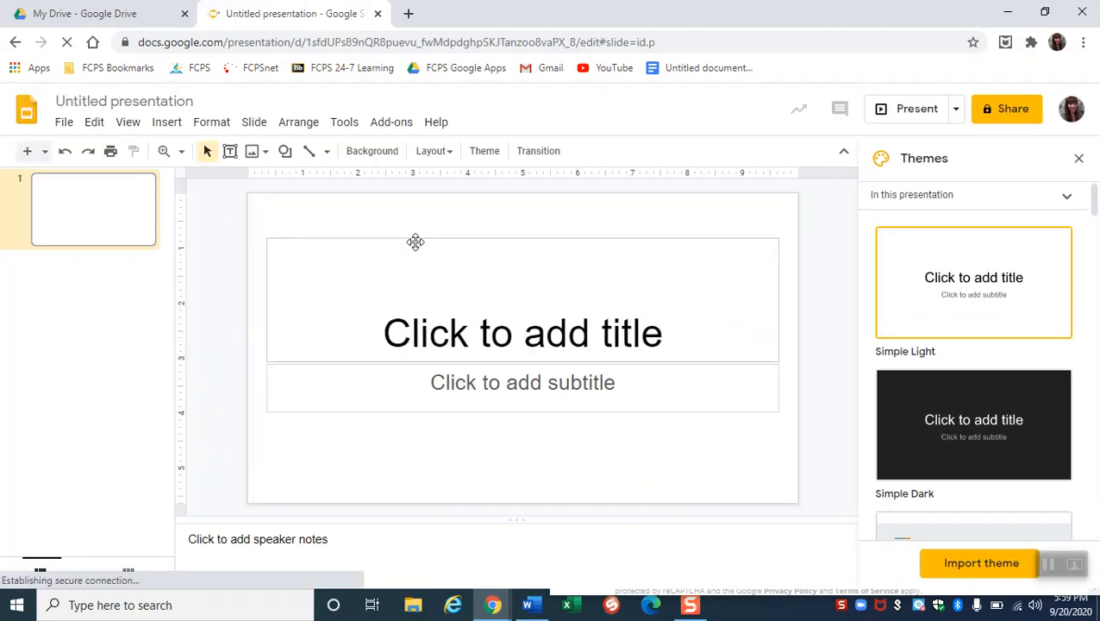
Delete the title and subtitle placeholders from the slide and close the theme choices.
{"action": "left_click", "coordinate": [416, 241]}
{"action": "key", "text": "Delete"}
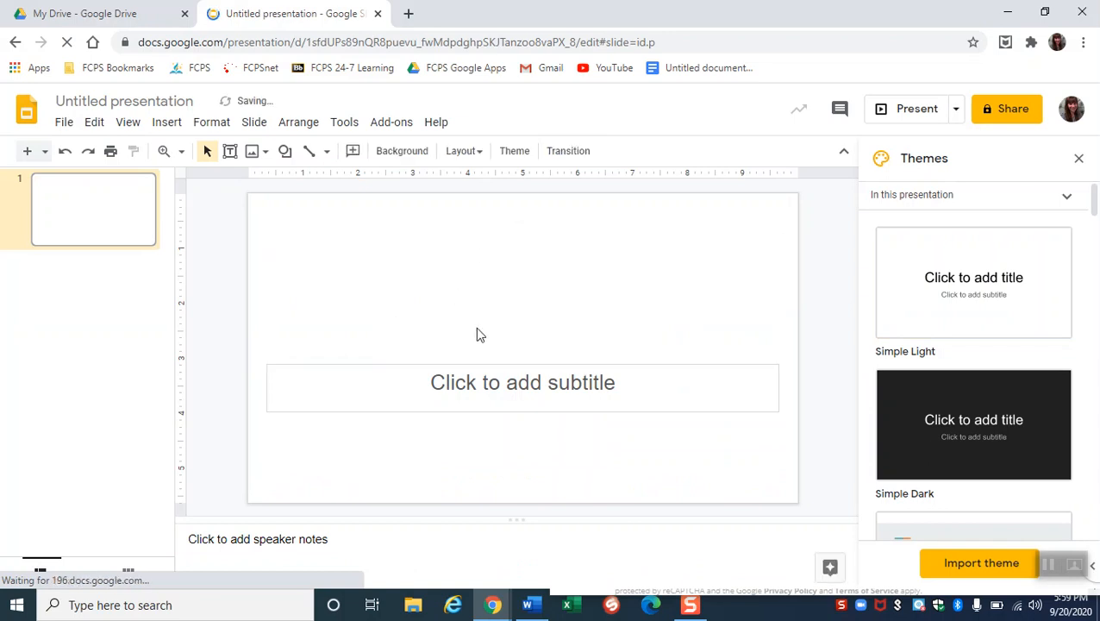
{"action": "left_click", "coordinate": [494, 363]}
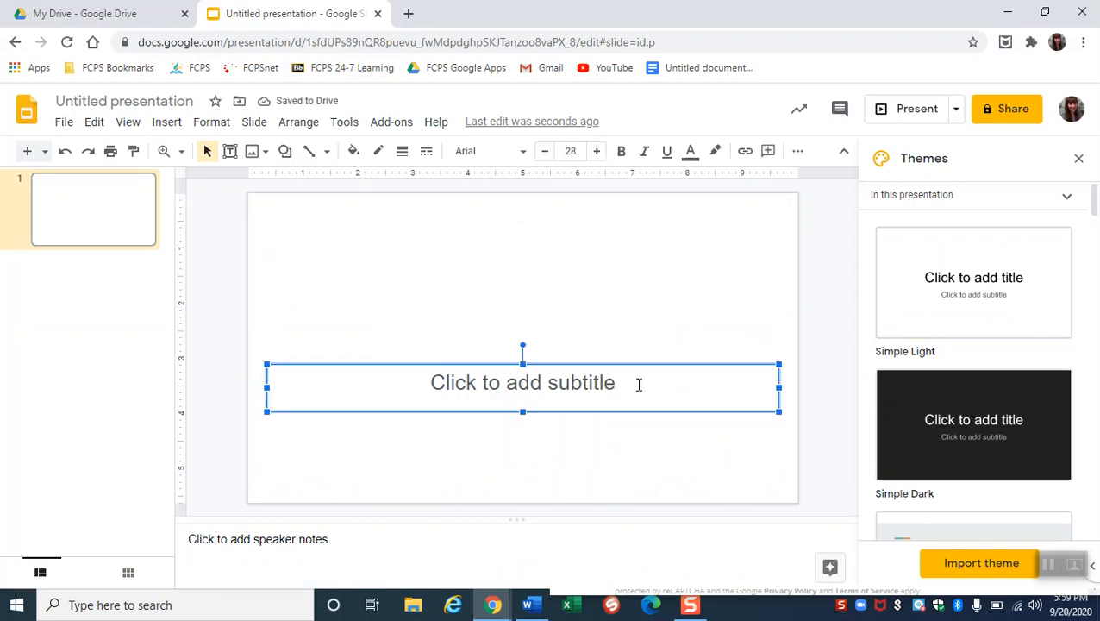
{"action": "key", "text": "Delete"}
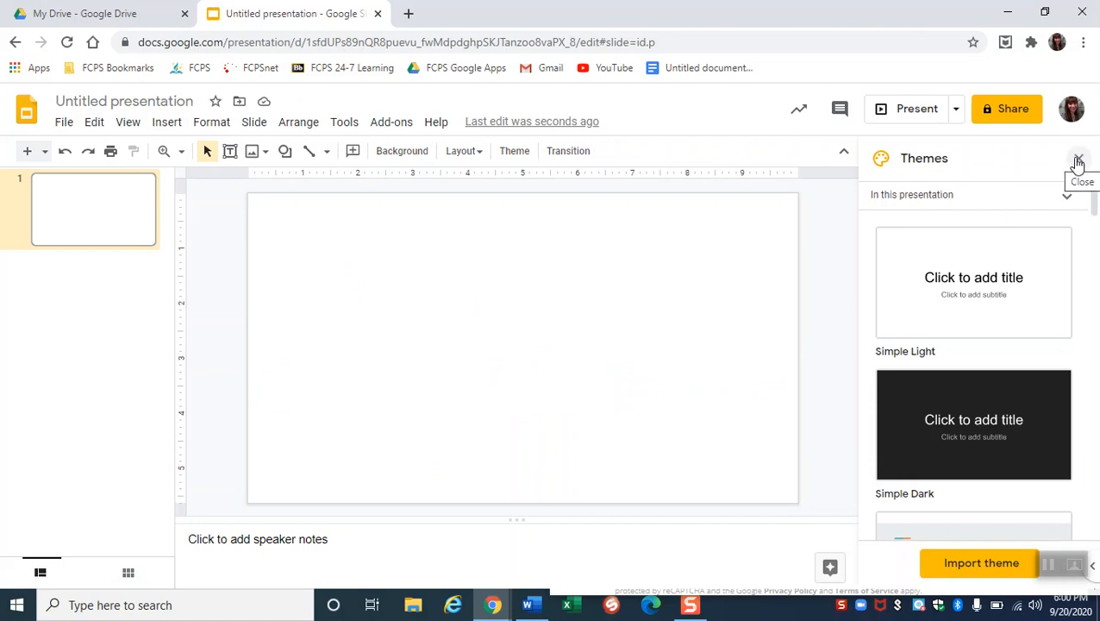
{"action": "left_click", "coordinate": [1077, 162]}
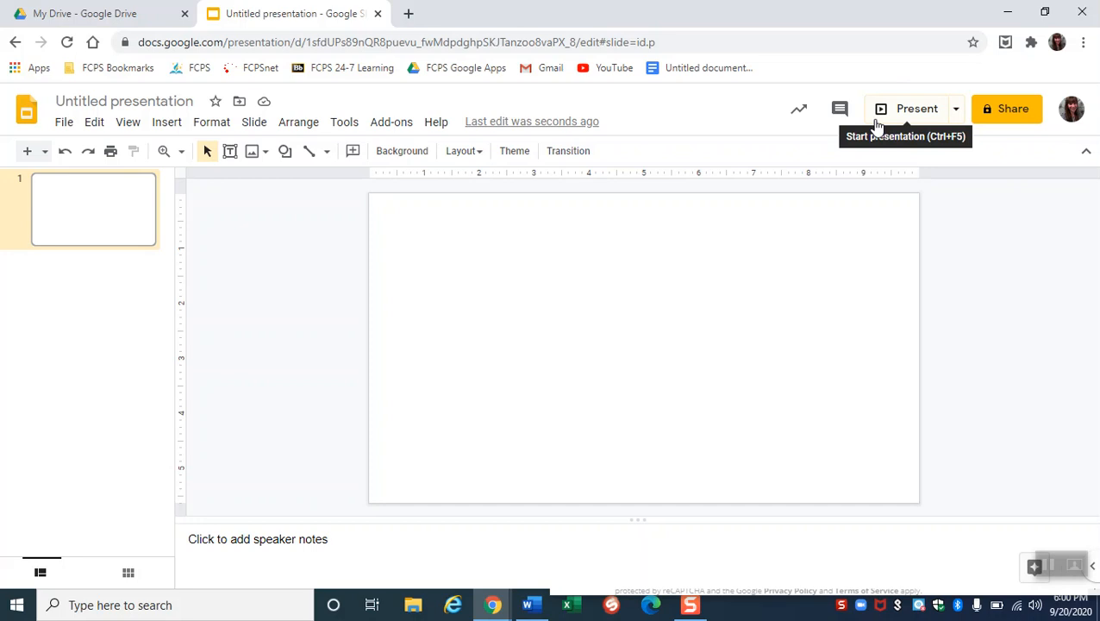
Search the web for "kitchen" images to insert into the slide.
{"action": "left_click", "coordinate": [178, 126]}
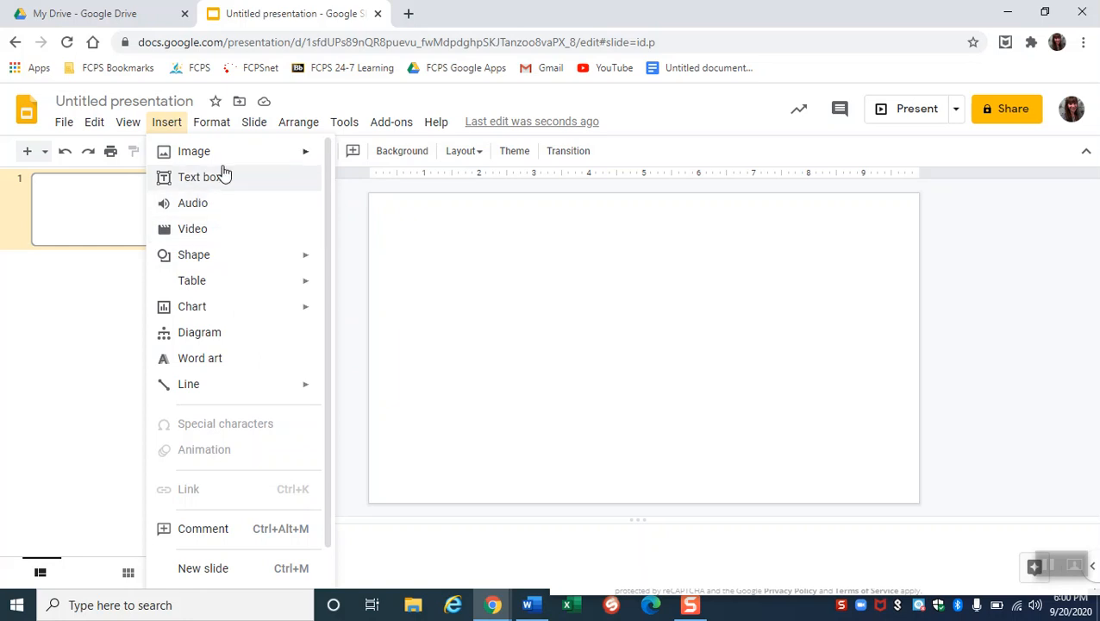
{"action": "mouse_move", "coordinate": [214, 153]}
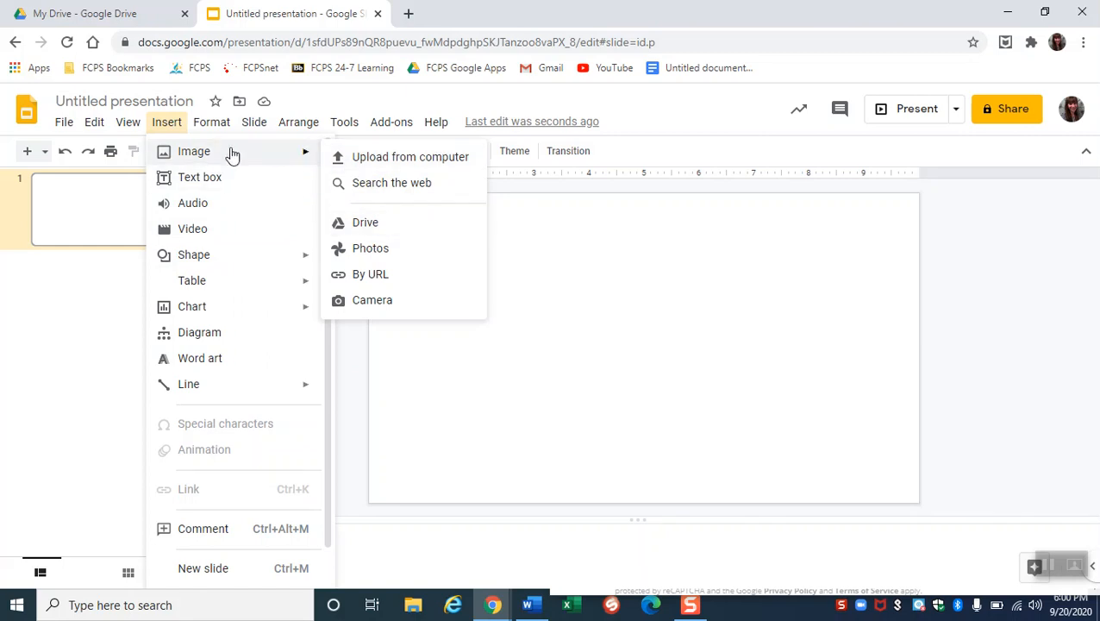
{"action": "left_click", "coordinate": [176, 126]}
{"action": "left_click", "coordinate": [176, 125]}
{"action": "mouse_move", "coordinate": [216, 151]}
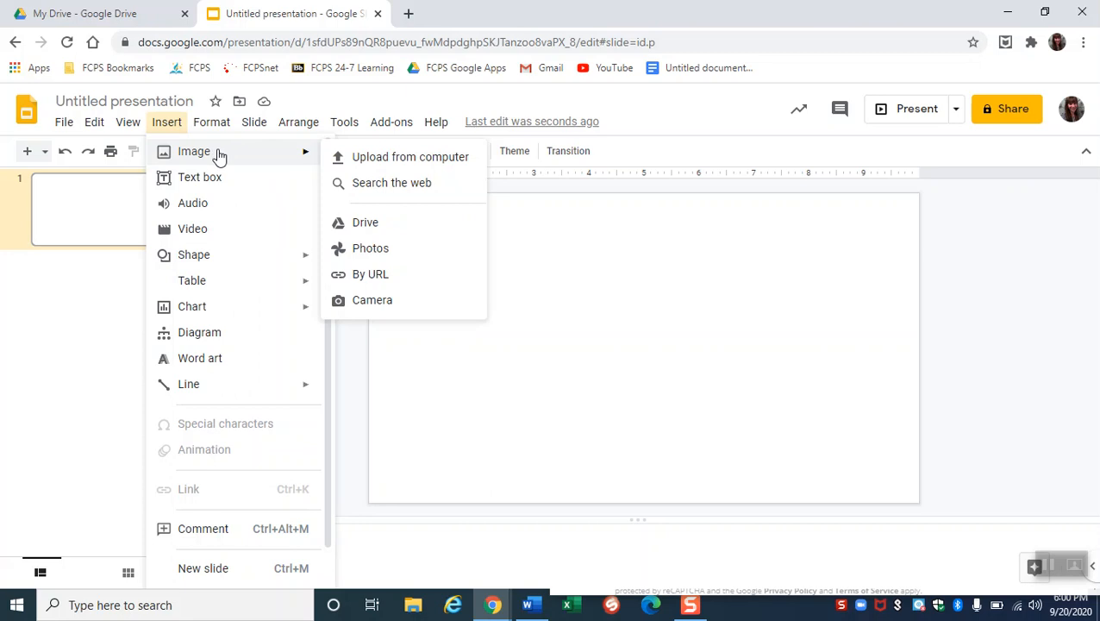
{"action": "left_click", "coordinate": [390, 191]}
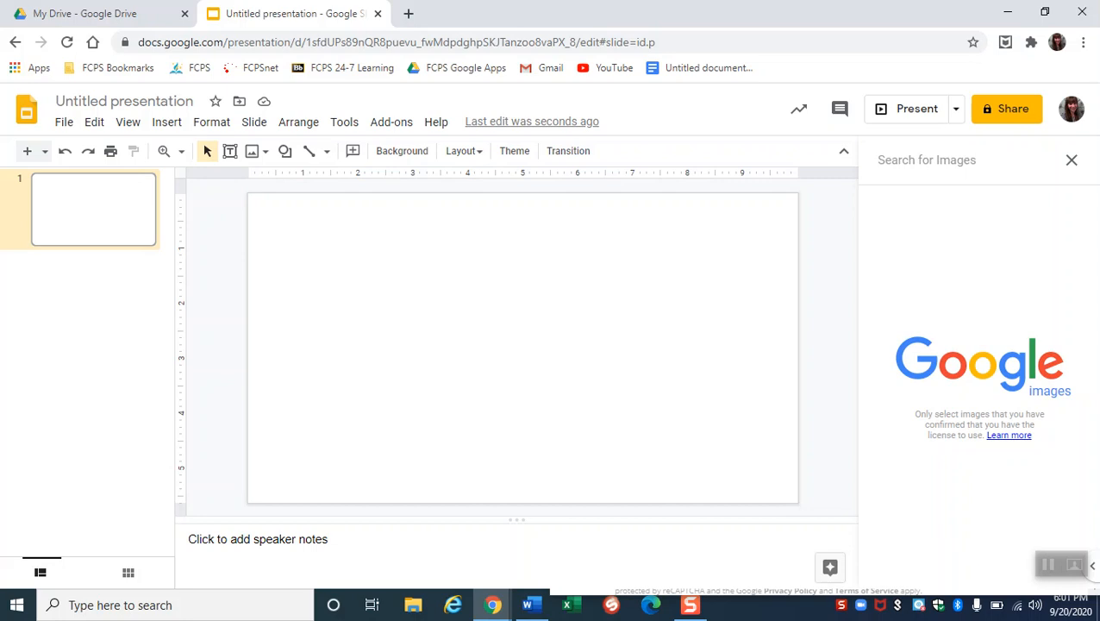
{"action": "type", "text": "kitchen"}
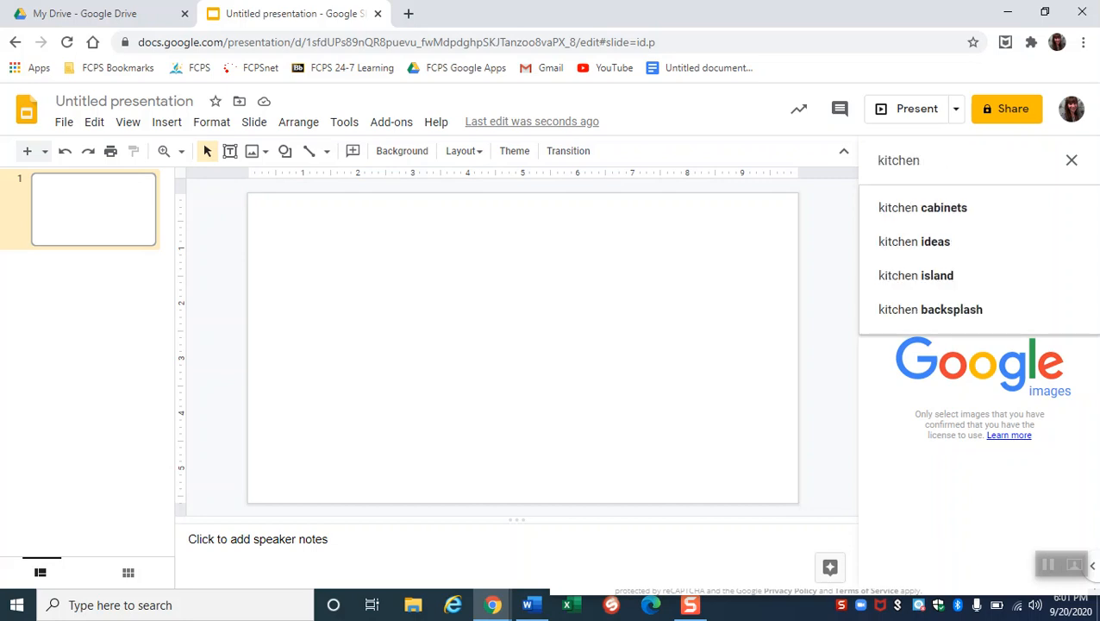
{"action": "key", "text": "Return"}
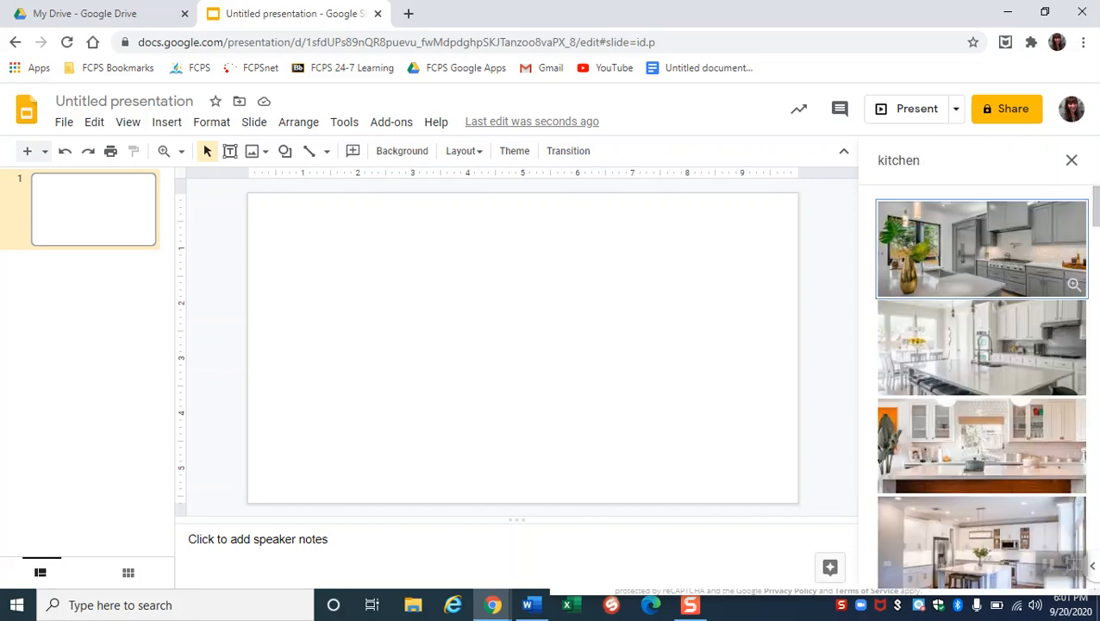
Find the old kitchen photo with the black stove and plates on a wooden table, and insert it on the slide.
{"action": "scroll", "coordinate": [1033, 474], "scroll_direction": "down", "scroll_amount": 3}
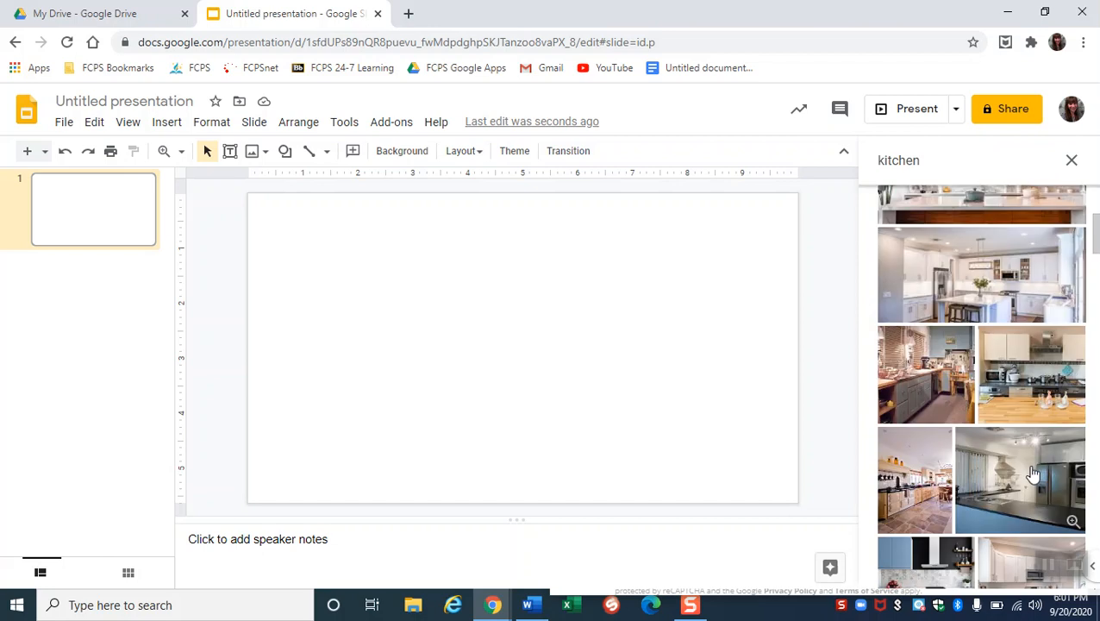
{"action": "scroll", "coordinate": [1033, 474], "scroll_direction": "down", "scroll_amount": 3}
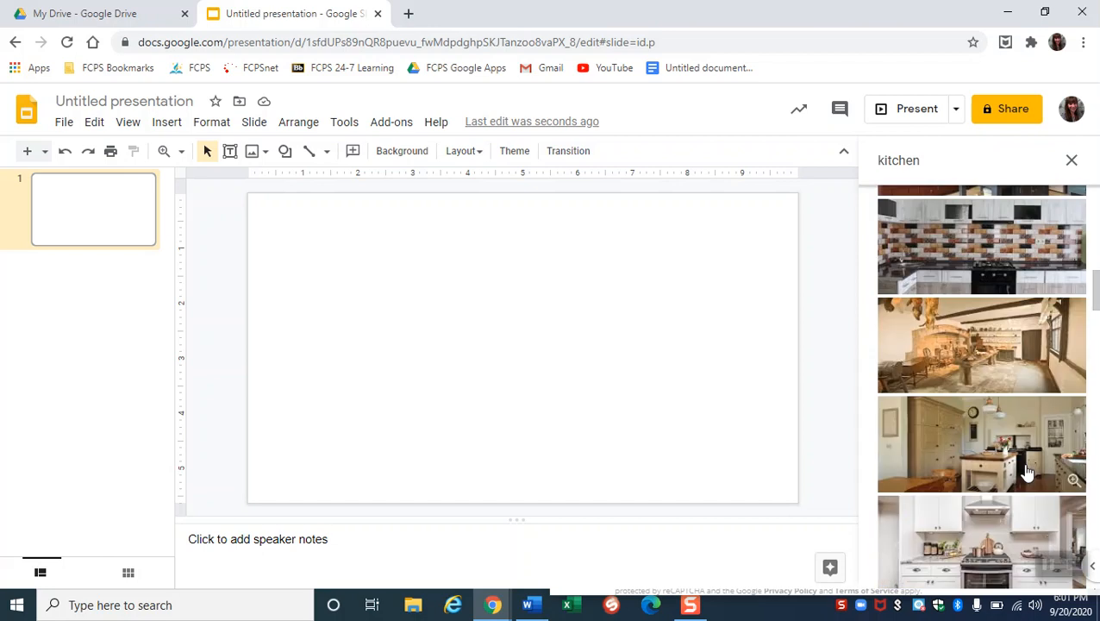
{"action": "scroll", "coordinate": [1026, 470], "scroll_direction": "down", "scroll_amount": 3}
{"action": "scroll", "coordinate": [1008, 453], "scroll_direction": "down", "scroll_amount": 3}
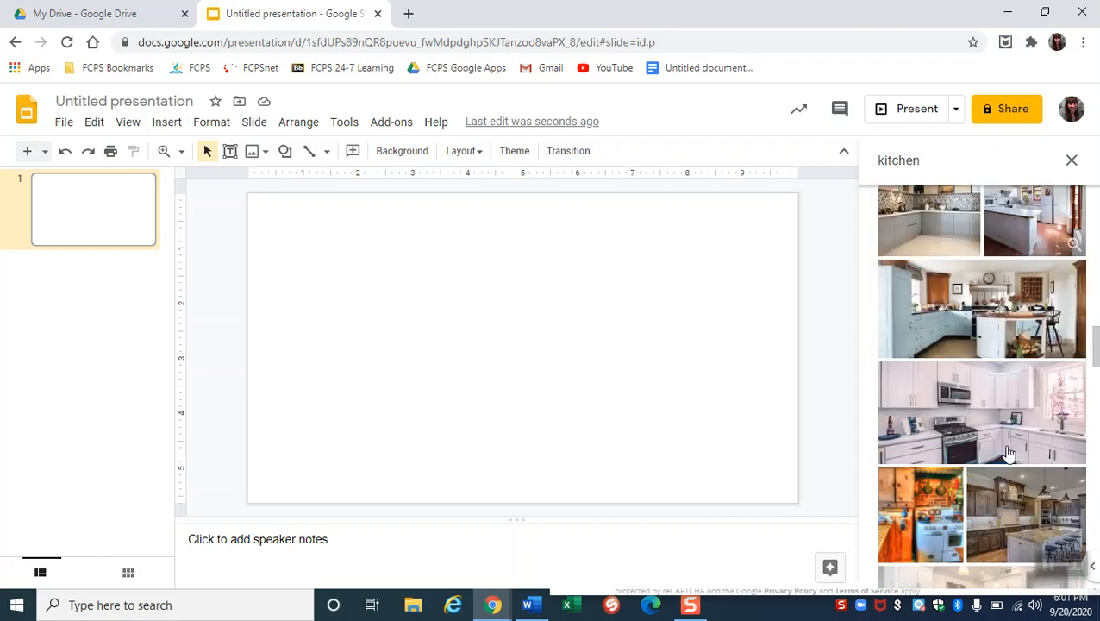
{"action": "scroll", "coordinate": [998, 451], "scroll_direction": "down", "scroll_amount": 1}
{"action": "scroll", "coordinate": [996, 451], "scroll_direction": "down", "scroll_amount": 2}
{"action": "scroll", "coordinate": [996, 451], "scroll_direction": "down", "scroll_amount": 2}
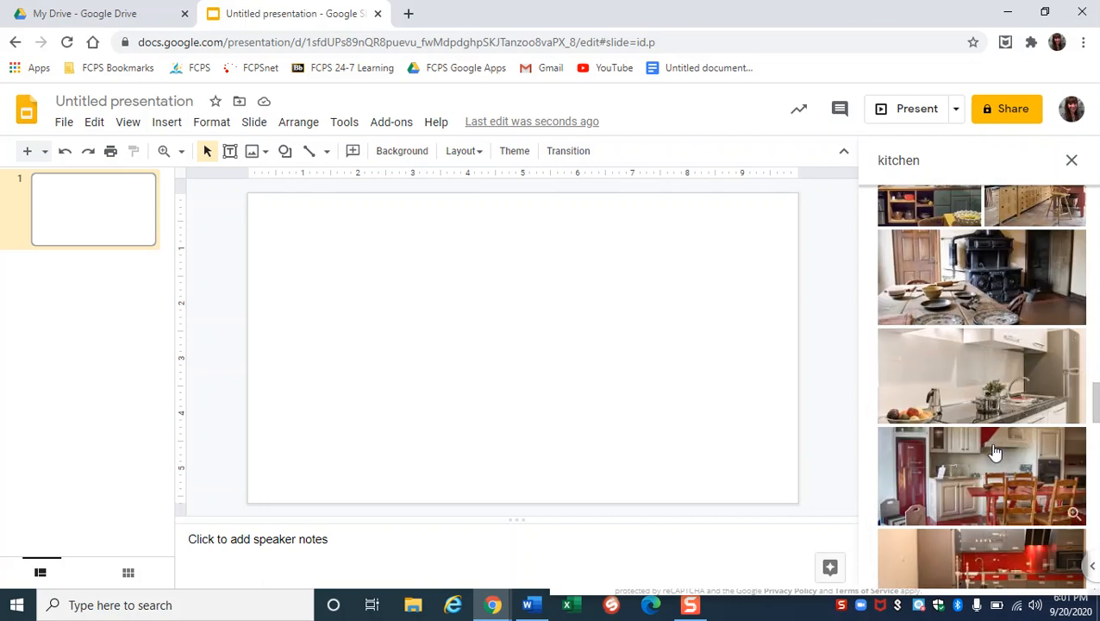
{"action": "left_click_drag", "start_coordinate": [1024, 293], "coordinate": [244, 189]}
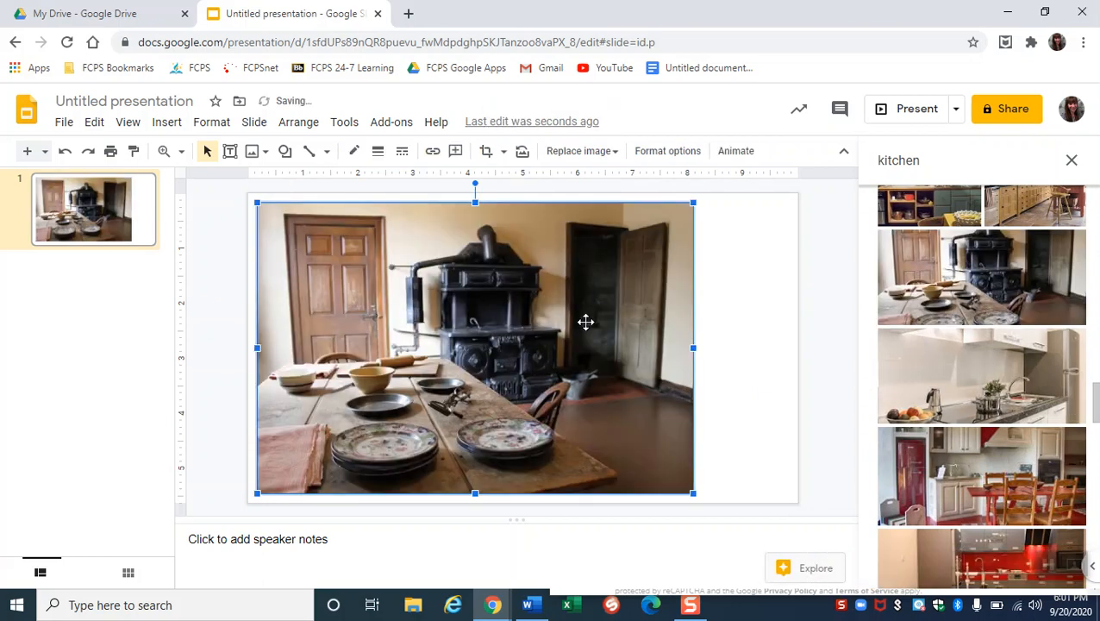
Enlarge the kitchen photo to span the full width of the slide and preview it as a slideshow.
{"action": "left_click_drag", "start_coordinate": [693, 204], "coordinate": [767, 204]}
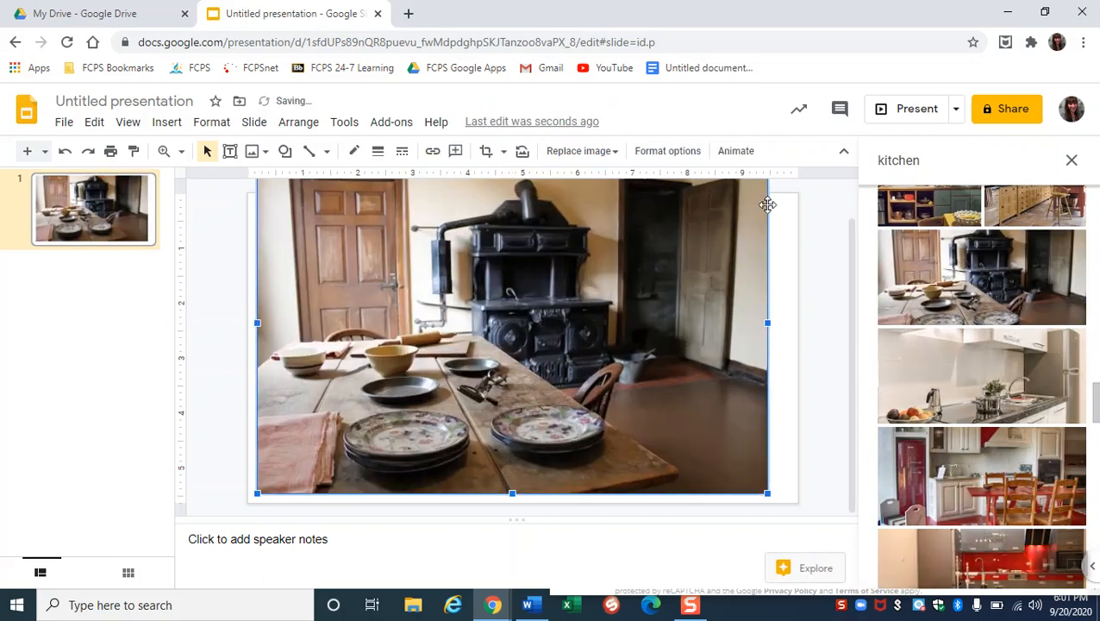
{"action": "left_click_drag", "start_coordinate": [716, 262], "coordinate": [686, 297]}
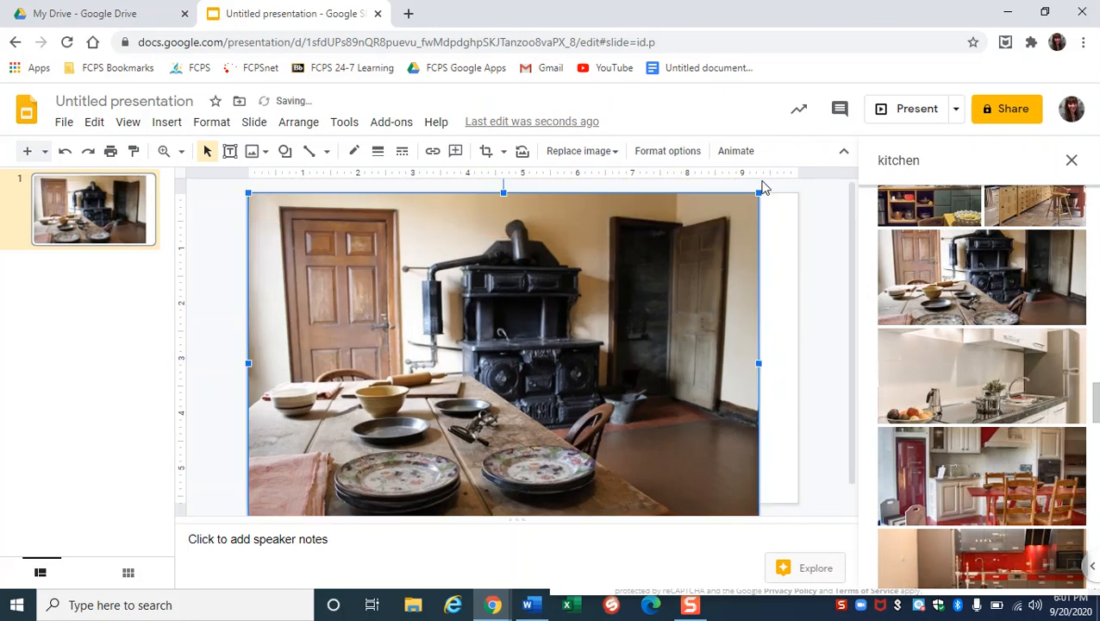
{"action": "left_click_drag", "start_coordinate": [759, 194], "coordinate": [793, 186]}
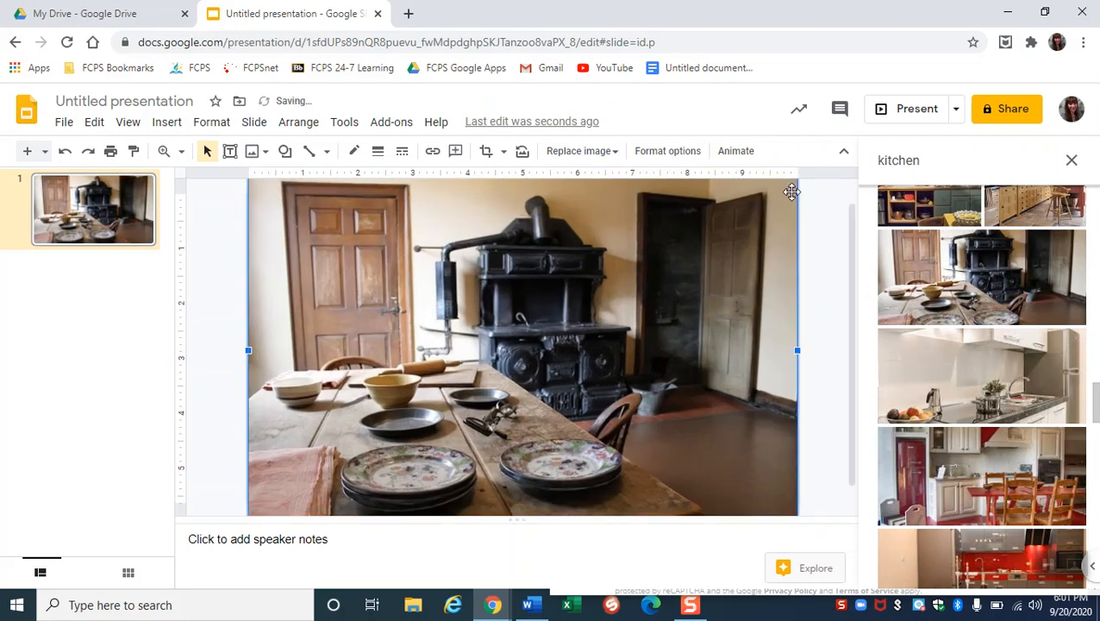
{"action": "left_click", "coordinate": [900, 117]}
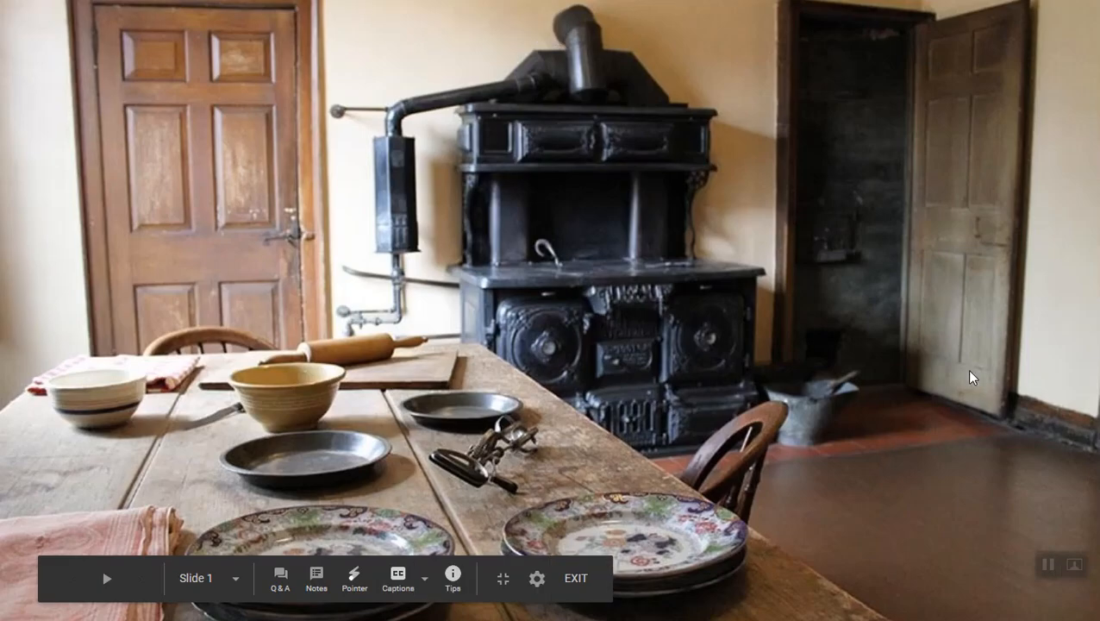
{"action": "key", "text": "Escape"}
Lower the kitchen photo to the slide's upper edge, shrink it slightly and preview the slide in presentation mode.
{"action": "left_click_drag", "start_coordinate": [771, 227], "coordinate": [764, 249]}
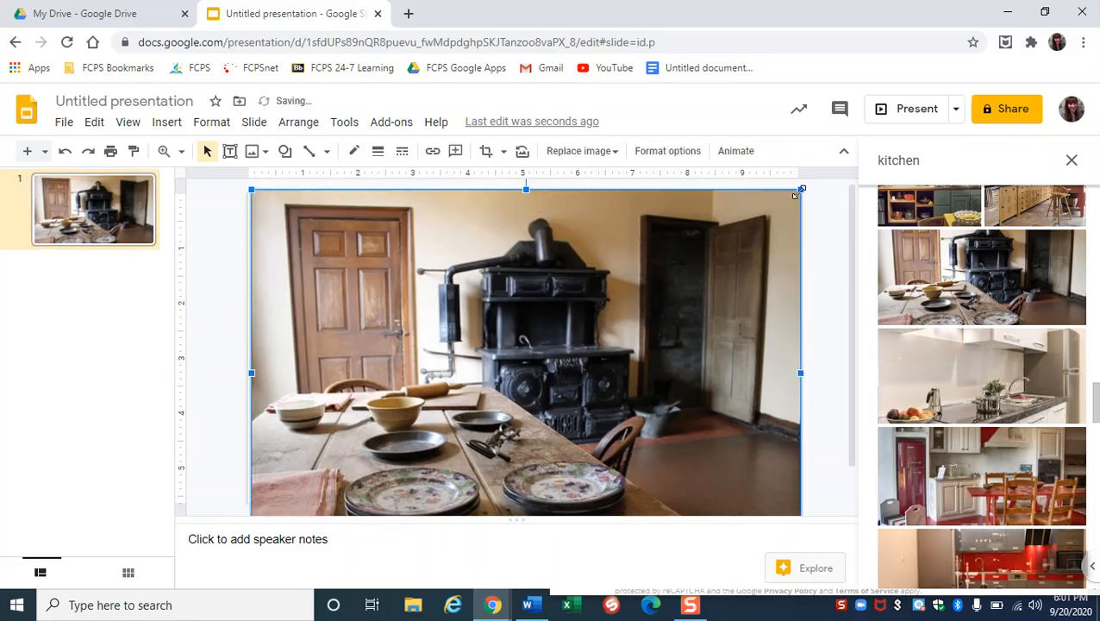
{"action": "left_click_drag", "start_coordinate": [797, 192], "coordinate": [790, 196]}
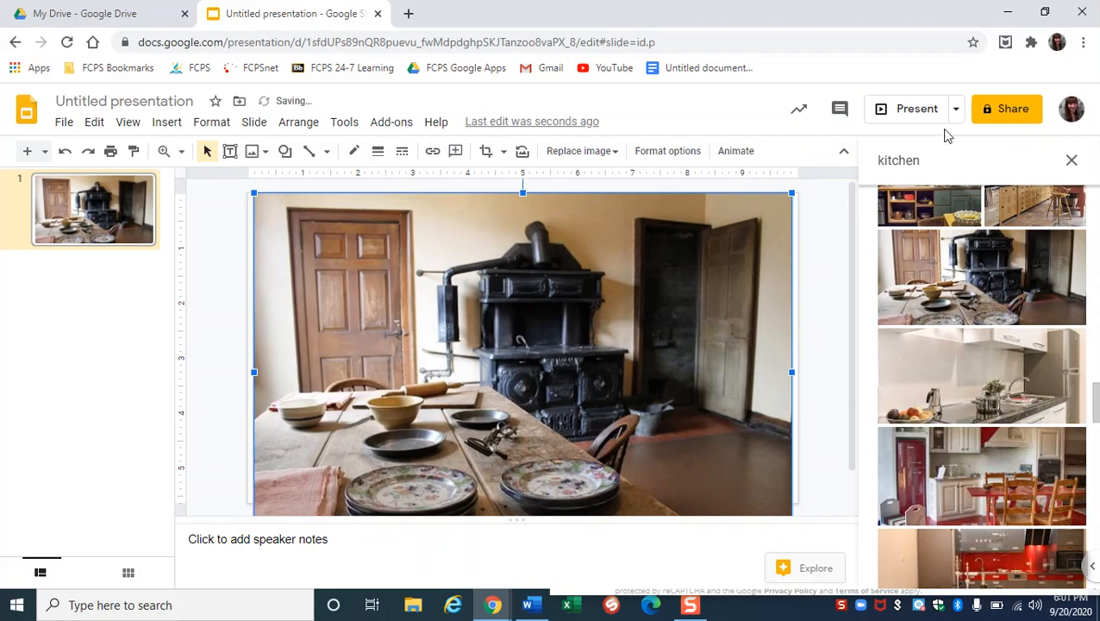
{"action": "left_click", "coordinate": [914, 112]}
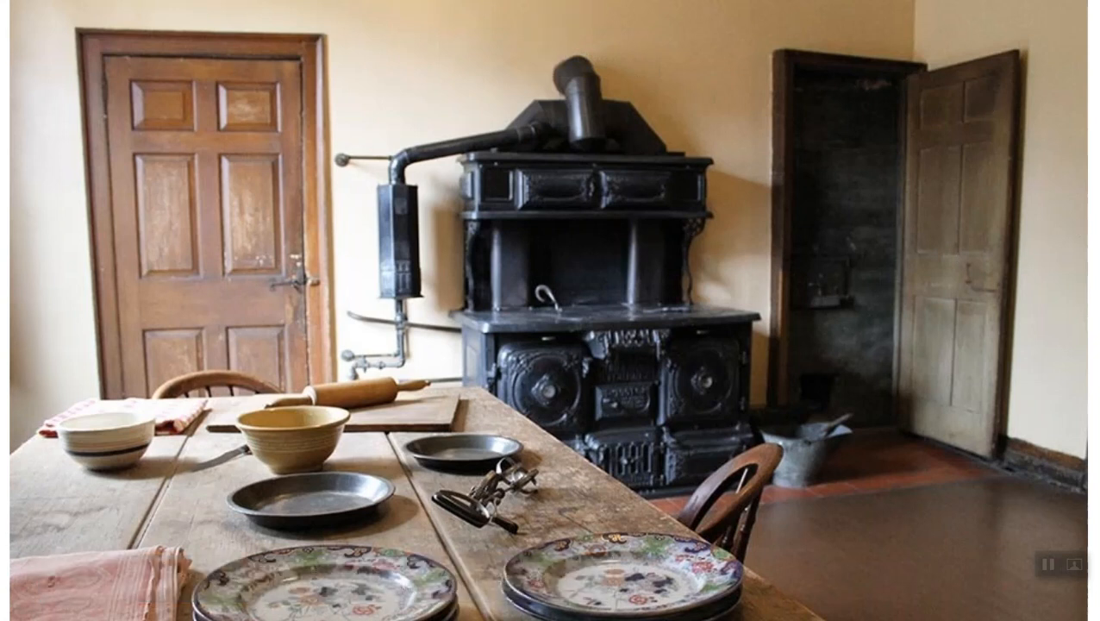
{"action": "key", "text": "Escape"}
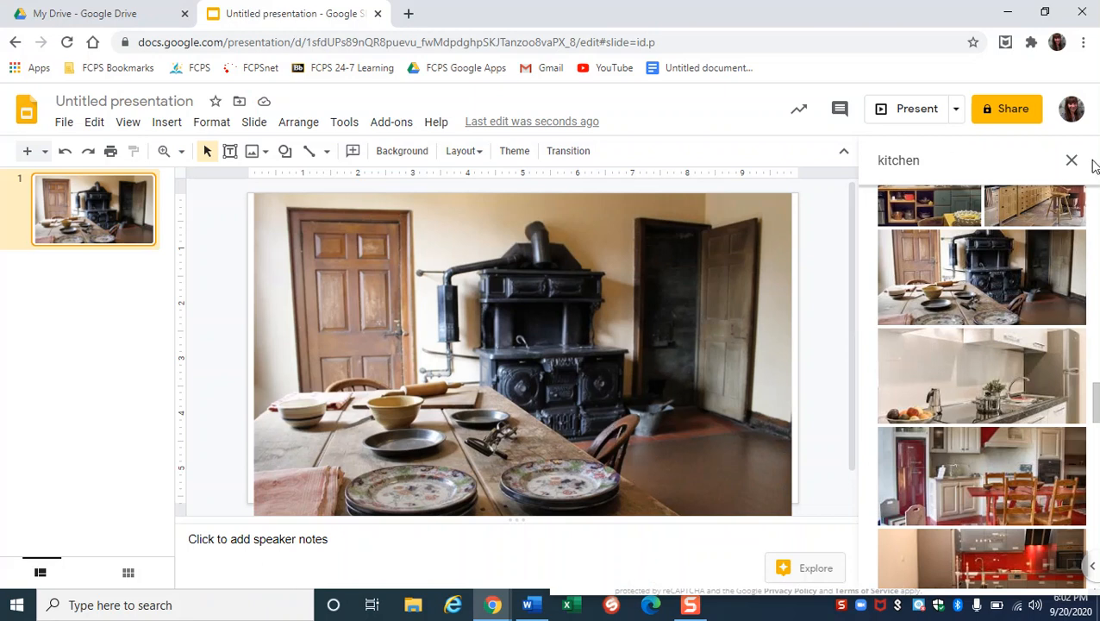
Replace the image search term with "transparent food" and run the search.
{"action": "left_click", "coordinate": [987, 163]}
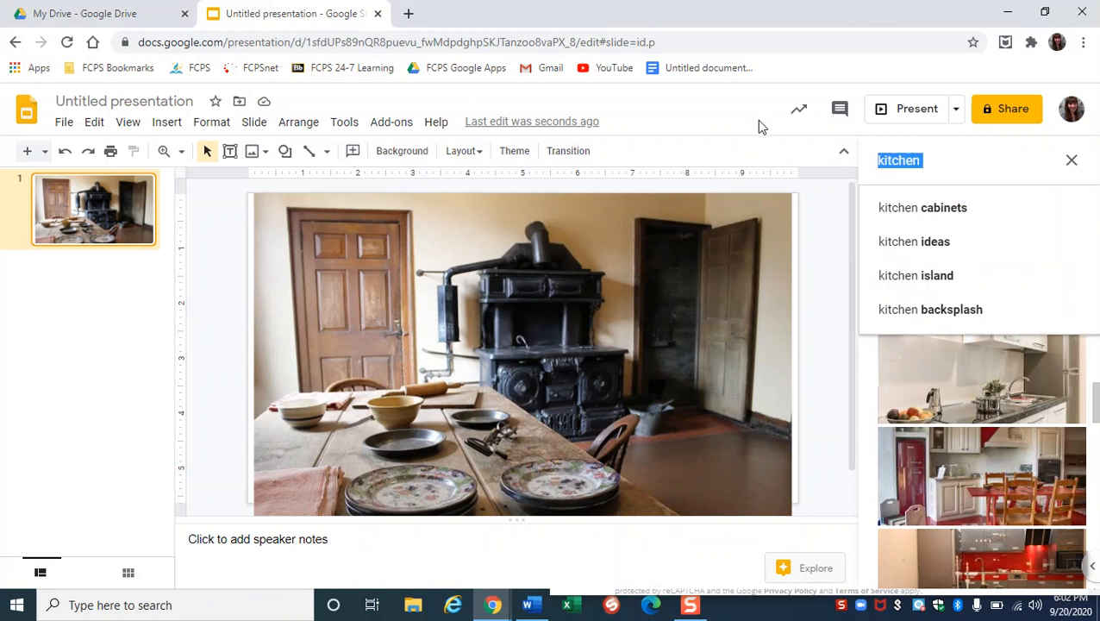
{"action": "key", "text": "BackSpace"}
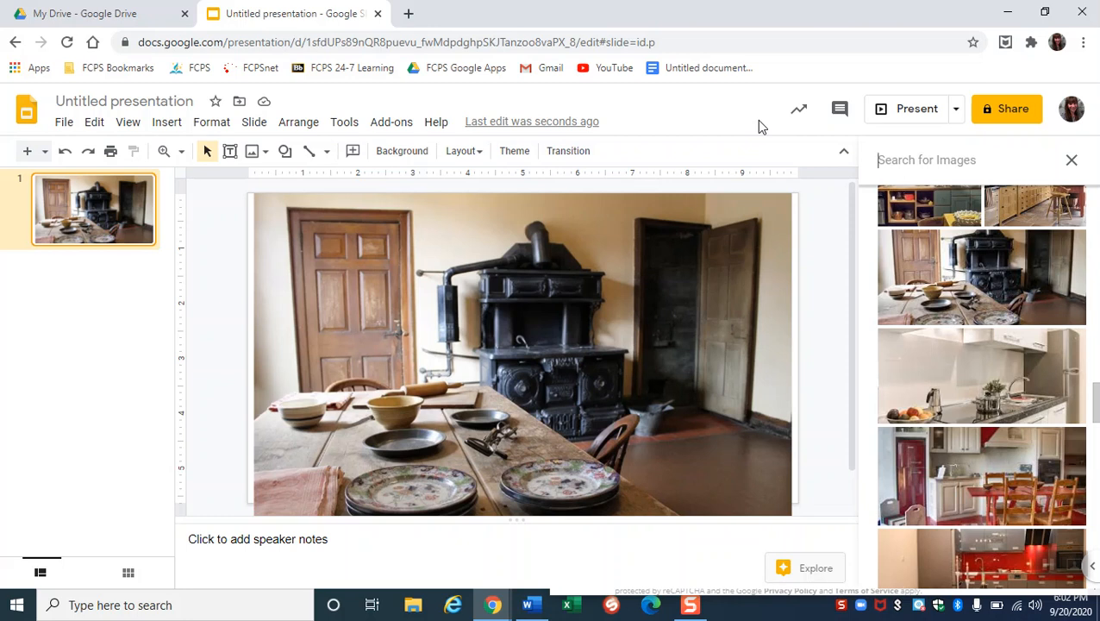
{"action": "type", "text": "trans"}
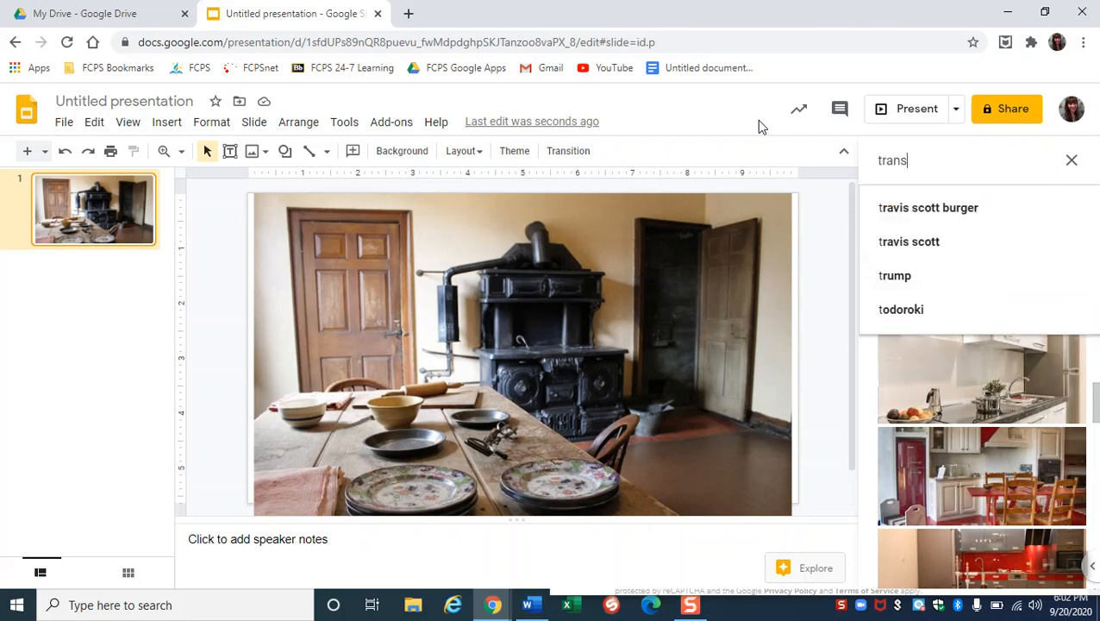
{"action": "type", "text": "parent"}
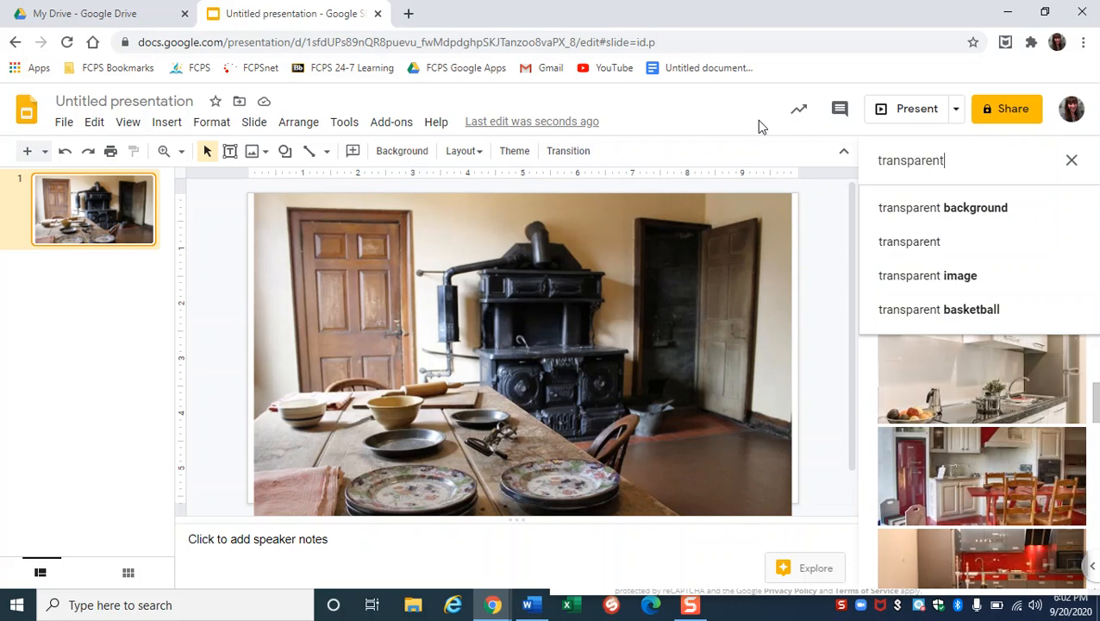
{"action": "type", "text": " food"}
{"action": "key", "text": "Return"}
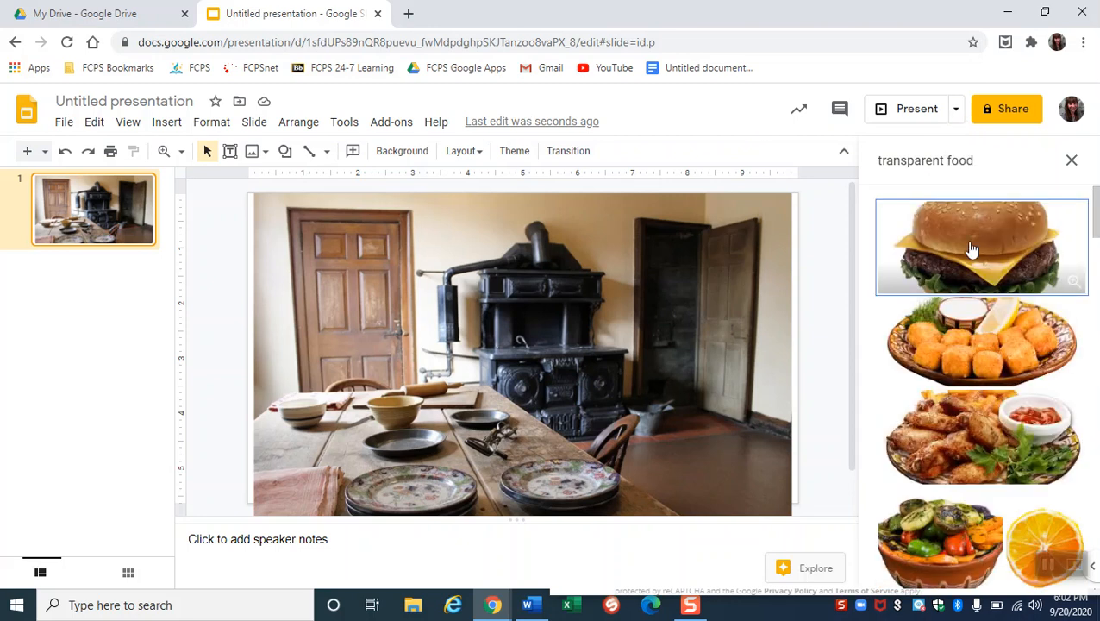
Insert the cheeseburger image, shrink it and place it on the right-hand stack of plates in the kitchen photo.
{"action": "left_click_drag", "start_coordinate": [973, 228], "coordinate": [686, 372]}
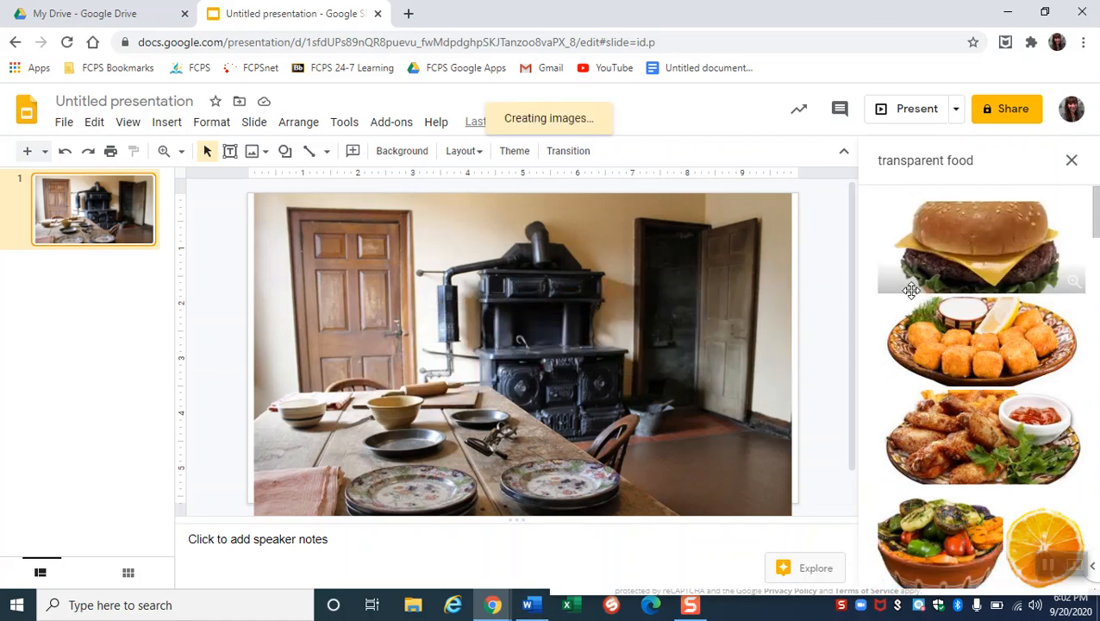
{"action": "left_click_drag", "start_coordinate": [382, 313], "coordinate": [511, 371]}
{"action": "left_click_drag", "start_coordinate": [692, 204], "coordinate": [440, 373]}
{"action": "left_click_drag", "start_coordinate": [283, 411], "coordinate": [483, 404]}
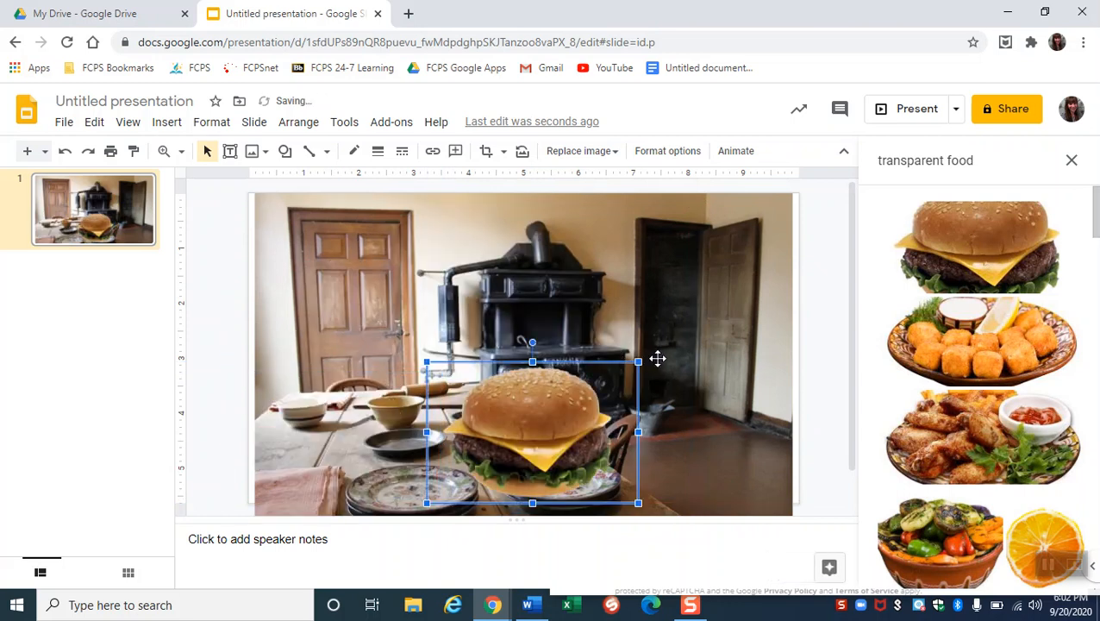
{"action": "left_click_drag", "start_coordinate": [639, 359], "coordinate": [554, 461]}
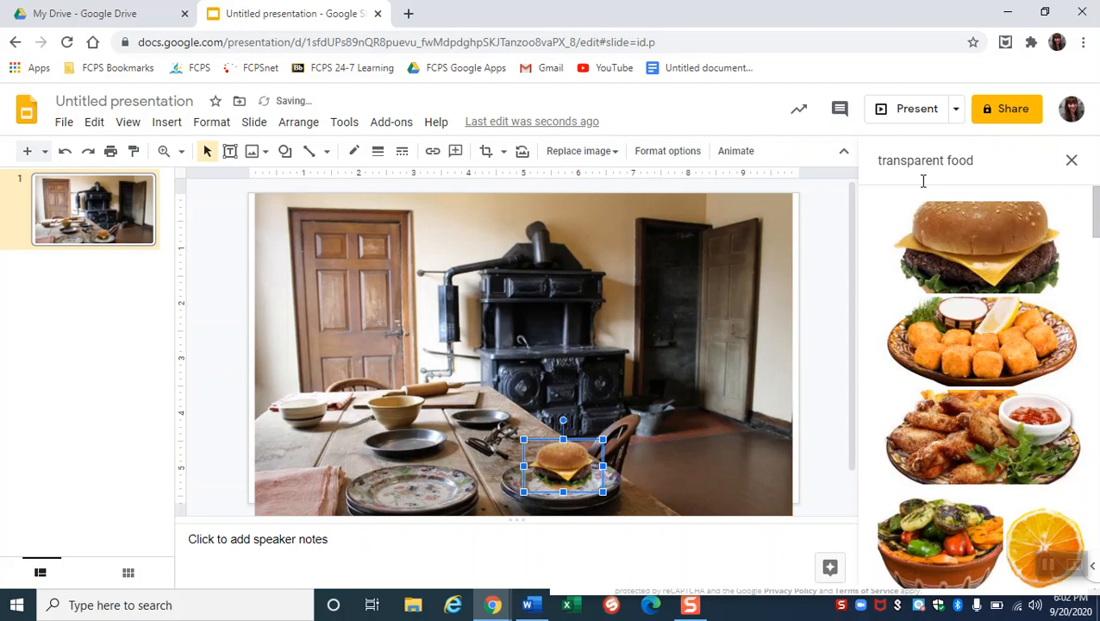
Replace the image search term with "hamburger" and run the search.
{"action": "left_click", "coordinate": [948, 154]}
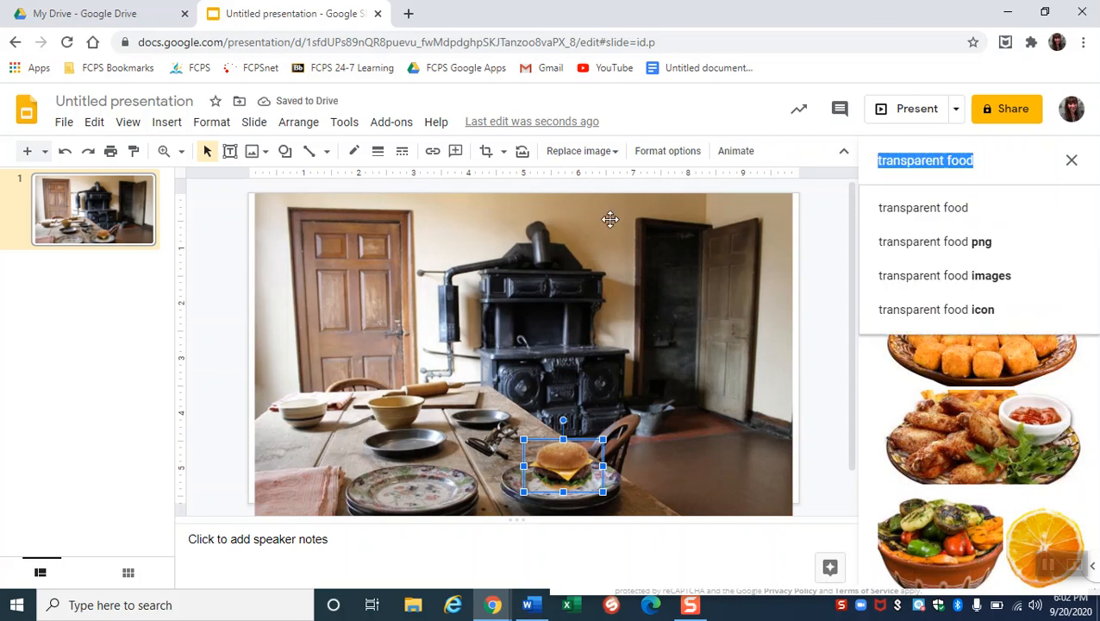
{"action": "type", "text": "food"}
{"action": "key", "text": "BackSpace"}
{"action": "key", "text": "BackSpace"}
{"action": "key", "text": "BackSpace"}
{"action": "key", "text": "BackSpace"}
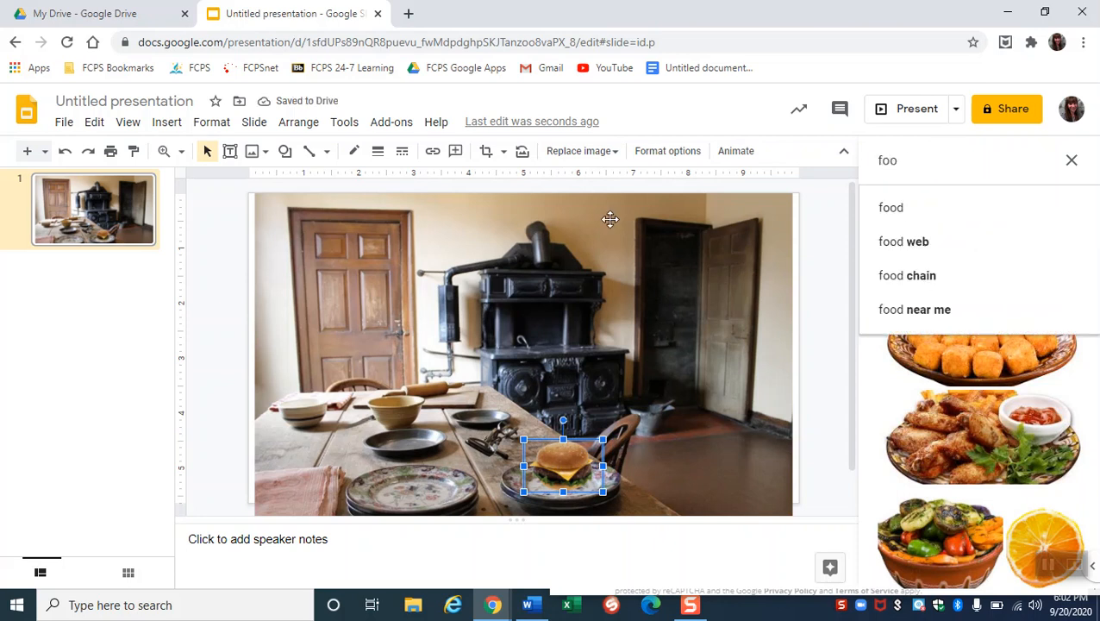
{"action": "type", "text": "hamb"}
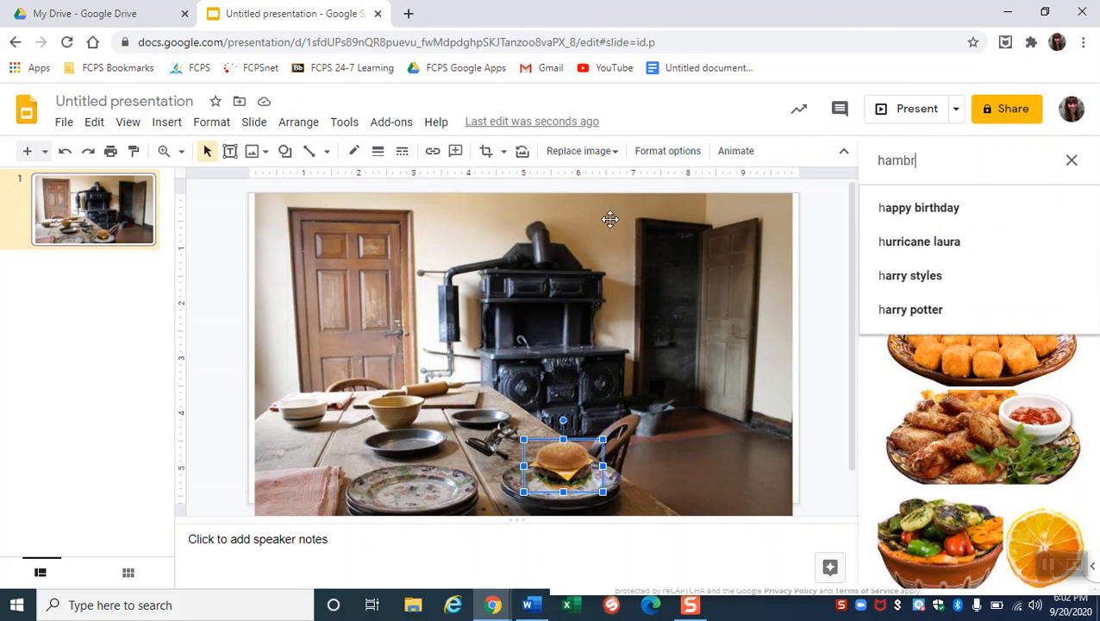
{"action": "type", "text": "urger"}
{"action": "key", "text": "Return"}
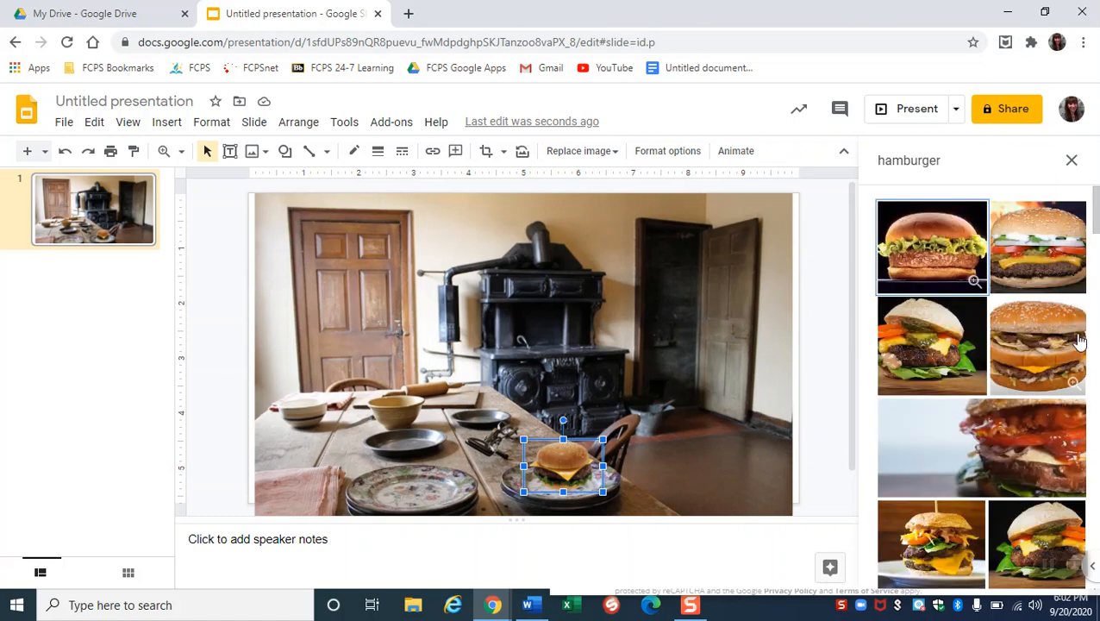
Try the hamburger photo with the fiery background on the slide and delete it.
{"action": "left_click_drag", "start_coordinate": [1038, 245], "coordinate": [648, 289]}
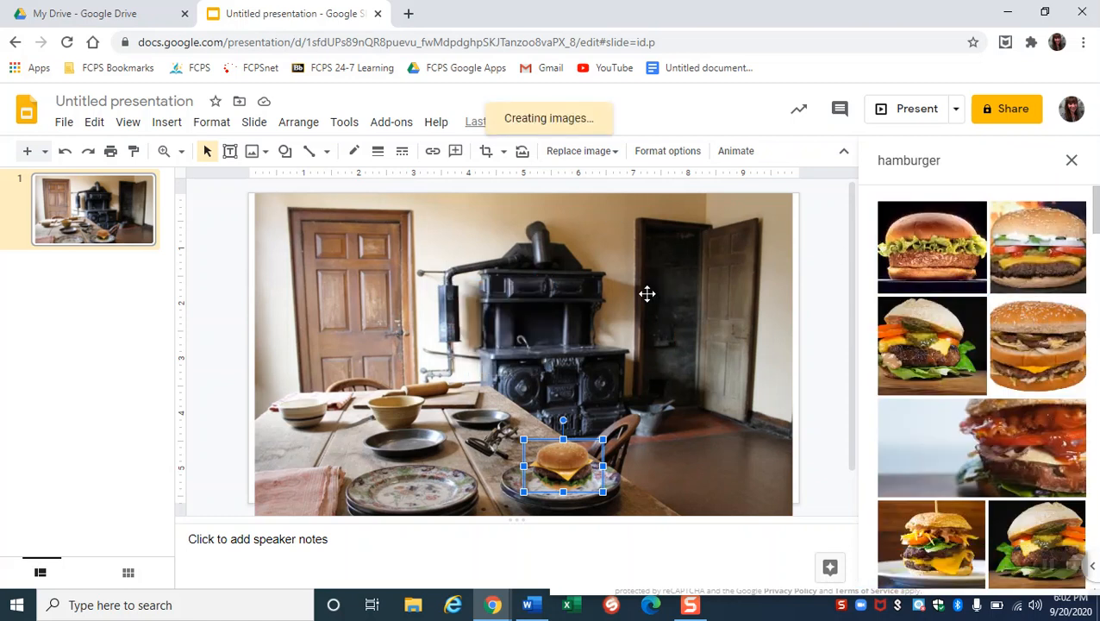
{"action": "left_click_drag", "start_coordinate": [528, 342], "coordinate": [541, 361]}
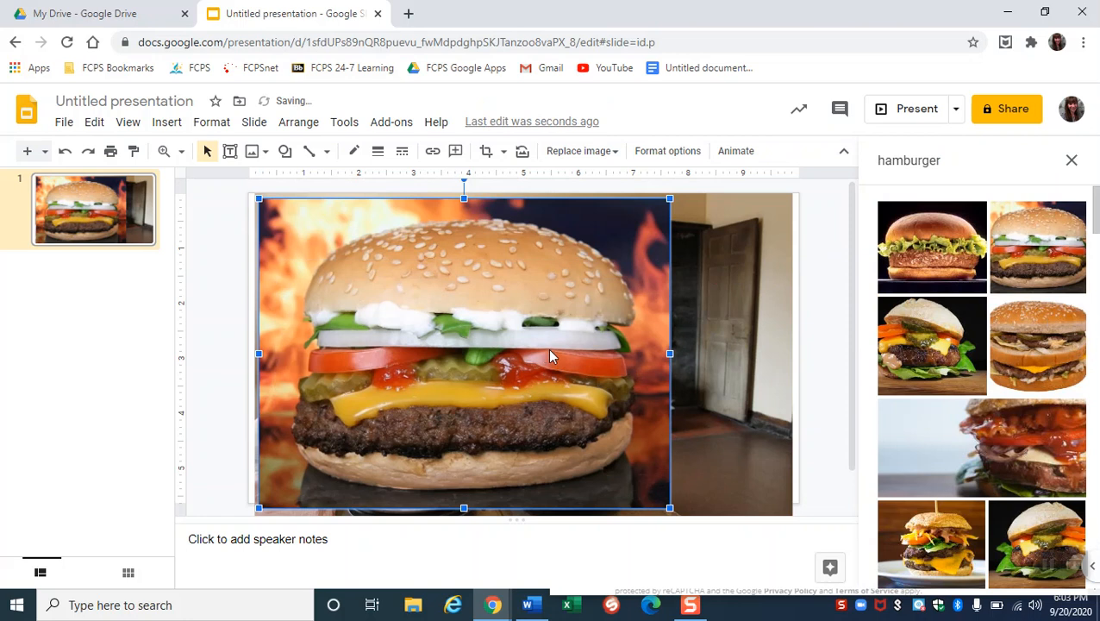
{"action": "key", "text": "Delete"}
Change the image search to "transparent hamburger" and browse the results.
{"action": "left_click_drag", "start_coordinate": [947, 156], "coordinate": [871, 158]}
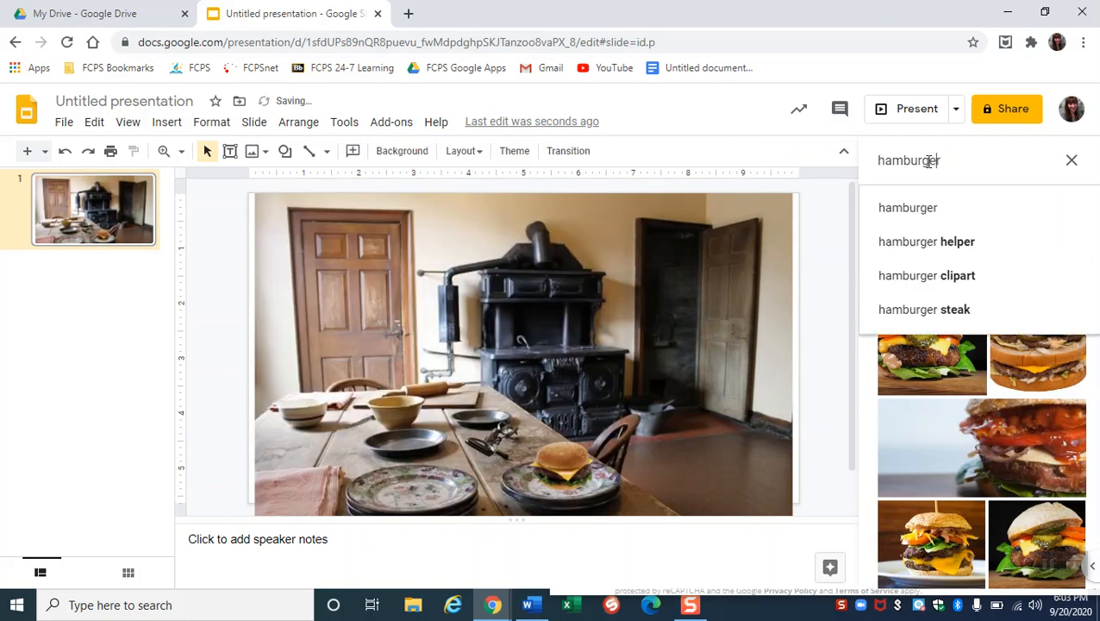
{"action": "type", "text": "tras"}
{"action": "key", "text": "BackSpace"}
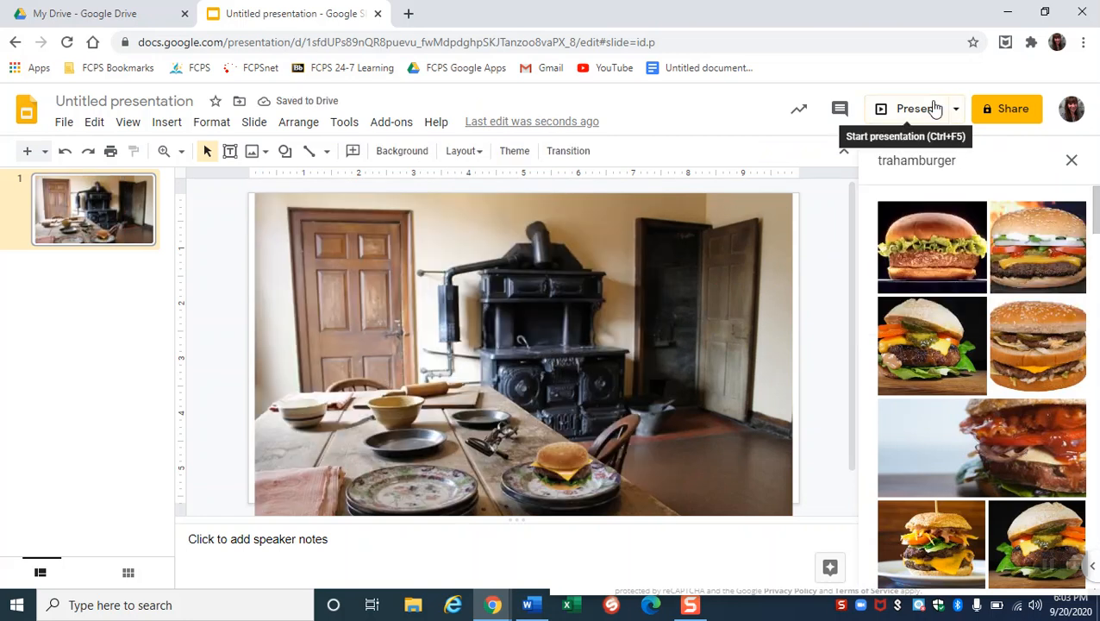
{"action": "type", "text": "nsparent"}
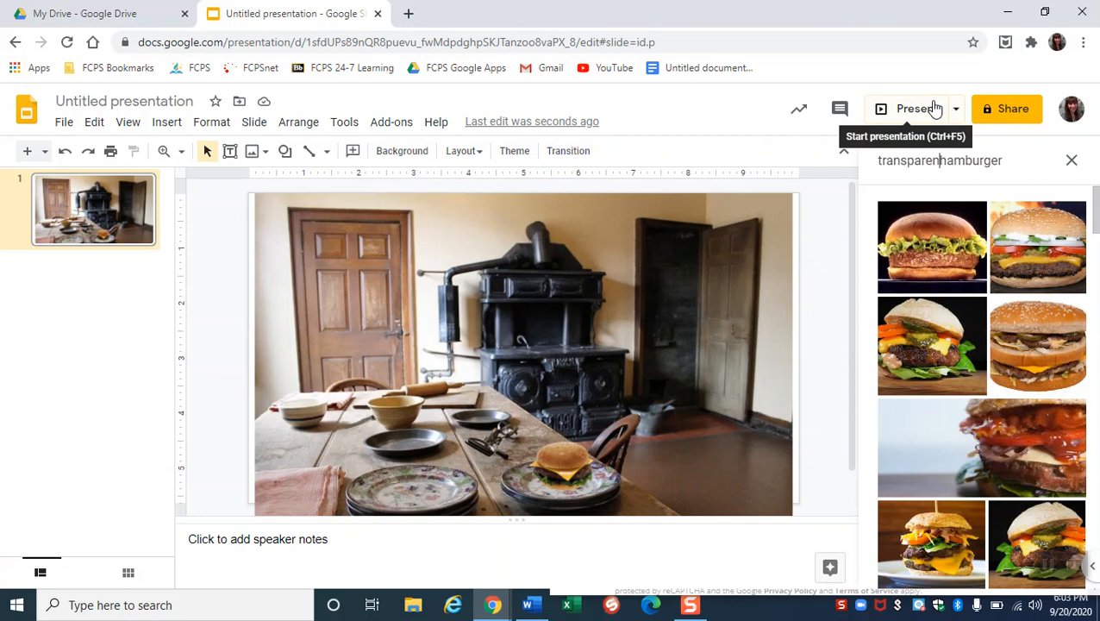
{"action": "key", "text": "Return"}
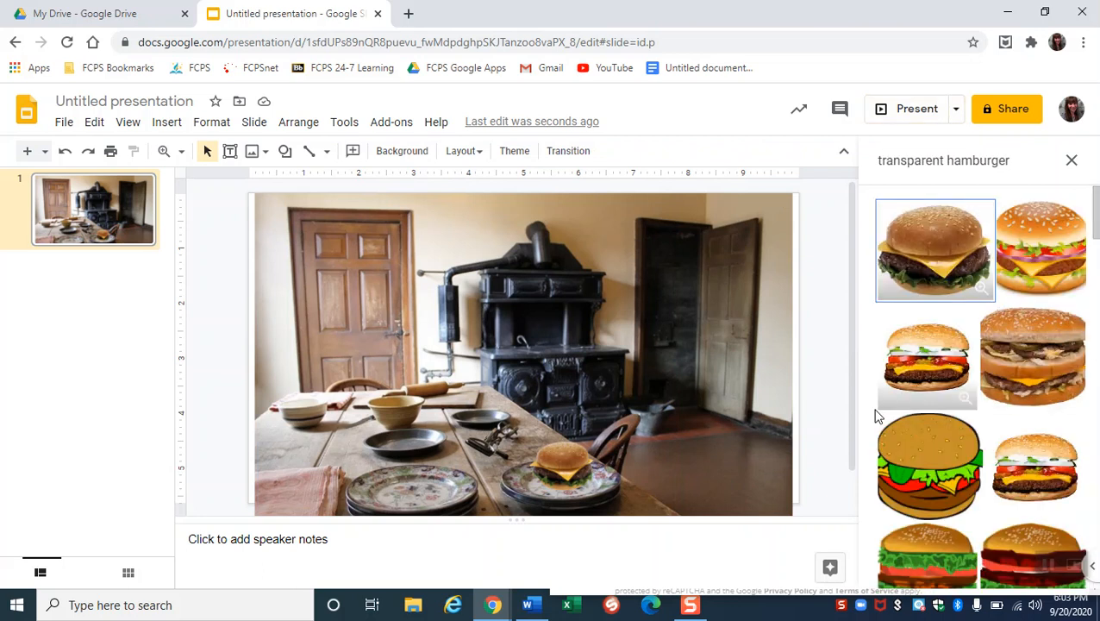
{"action": "scroll", "coordinate": [950, 406], "scroll_direction": "down", "scroll_amount": 3}
{"action": "scroll", "coordinate": [953, 401], "scroll_direction": "up", "scroll_amount": 3}
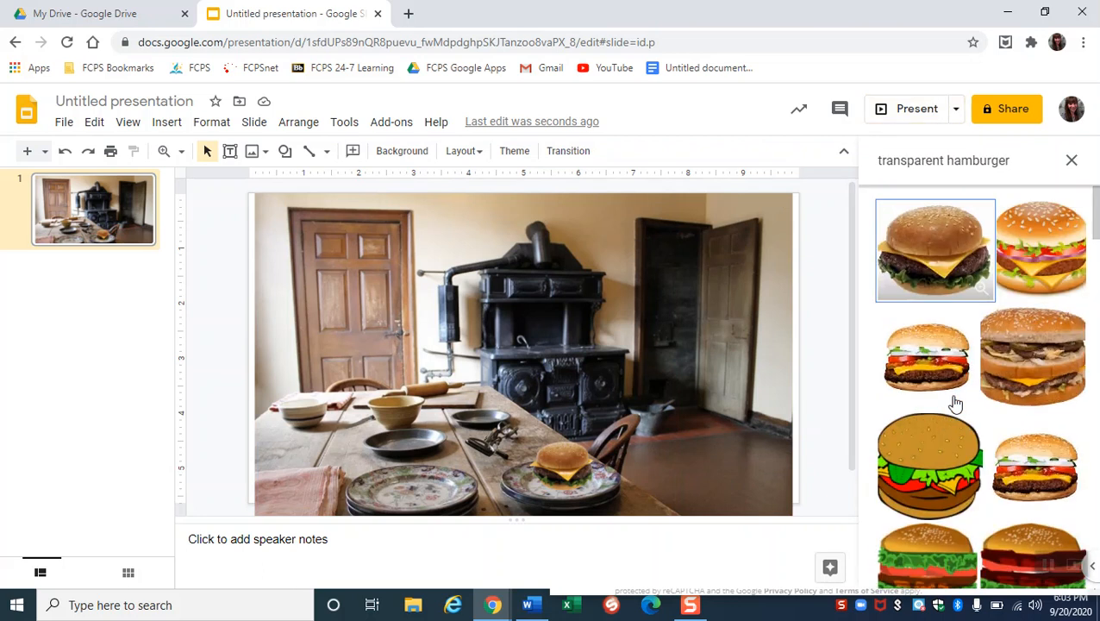
Enlarge the cheeseburger image slightly and nudge it to the left side of its plate.
{"action": "left_click", "coordinate": [552, 452]}
{"action": "left_click_drag", "start_coordinate": [601, 440], "coordinate": [609, 435]}
{"action": "key", "text": "Left"}
{"action": "key", "text": "Left"}
{"action": "key", "text": "Left"}
{"action": "key", "text": "Left"}
Change the image search to "transparent broccoli" and run it.
{"action": "left_click_drag", "start_coordinate": [1023, 159], "coordinate": [948, 161]}
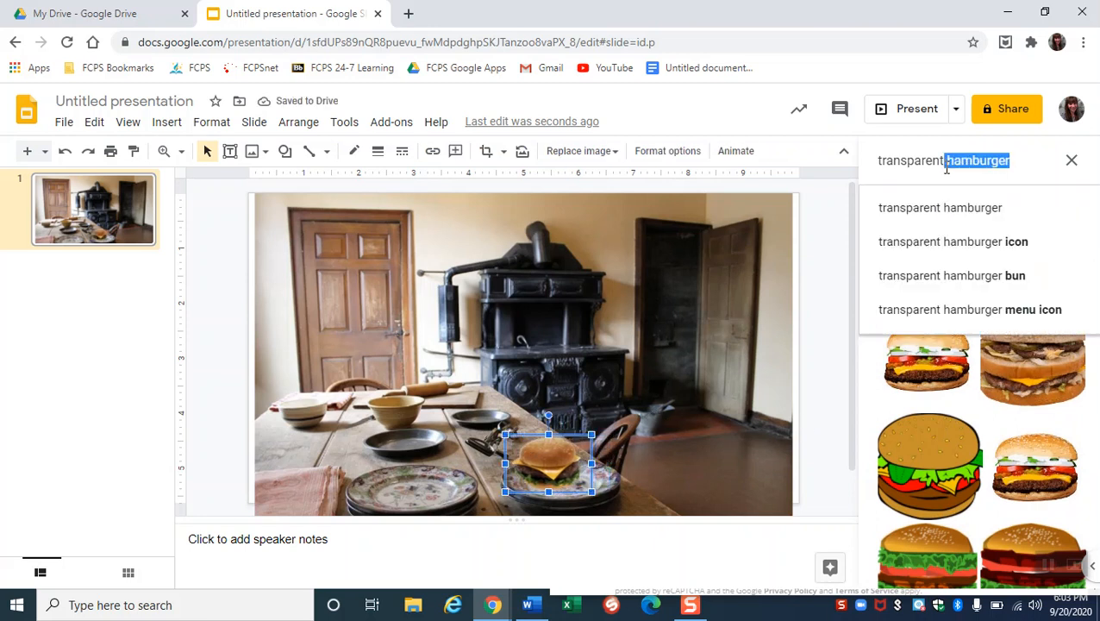
{"action": "key", "text": "BackSpace"}
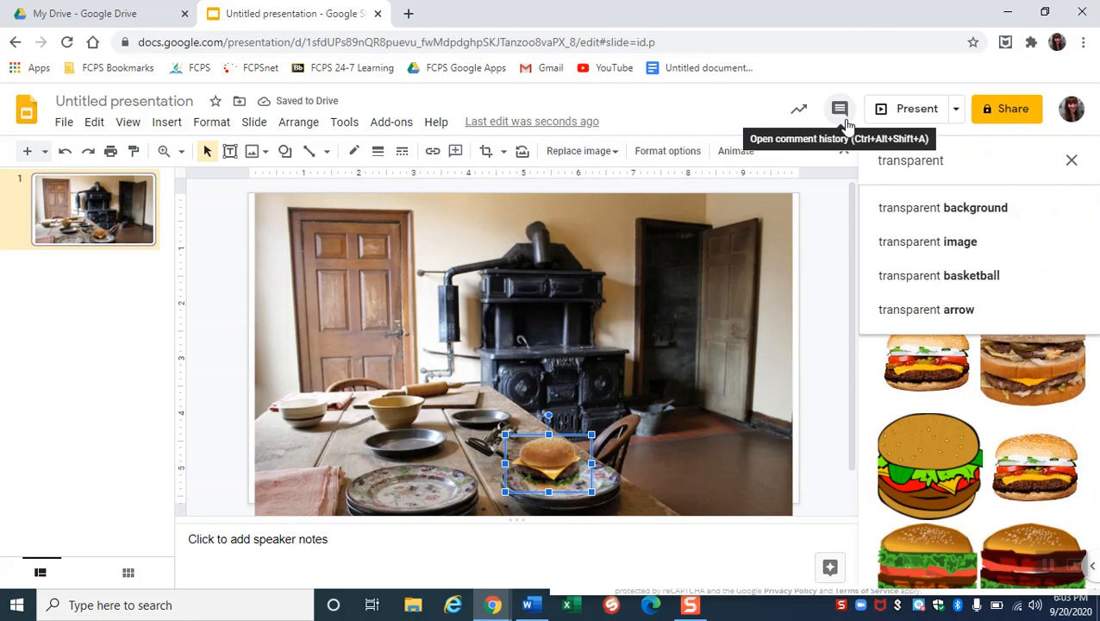
{"action": "type", "text": "broccoli"}
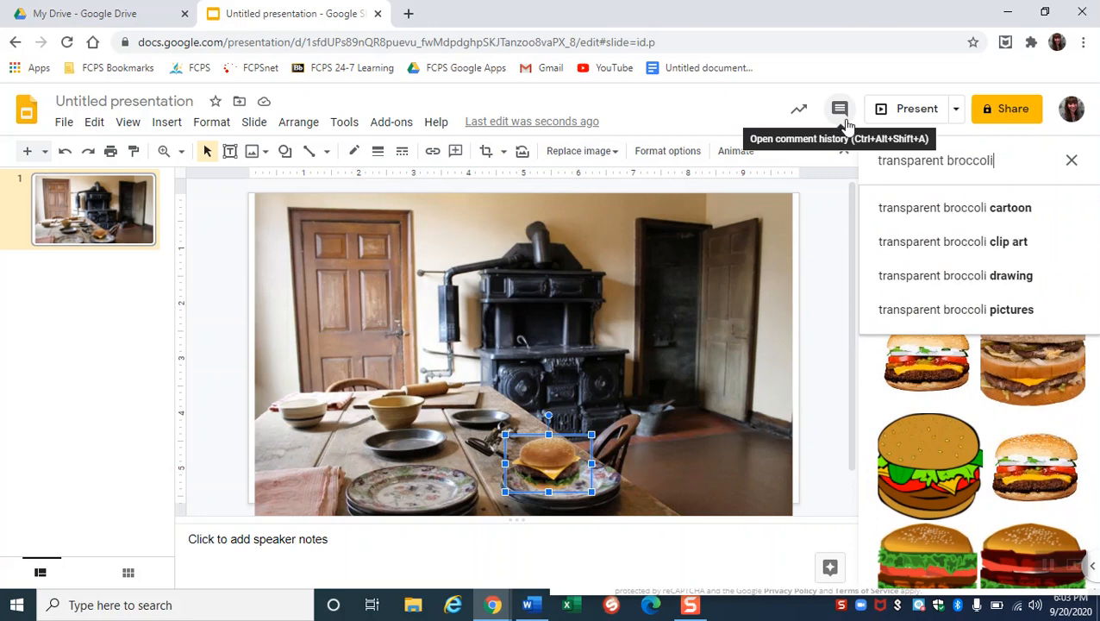
{"action": "key", "text": "Return"}
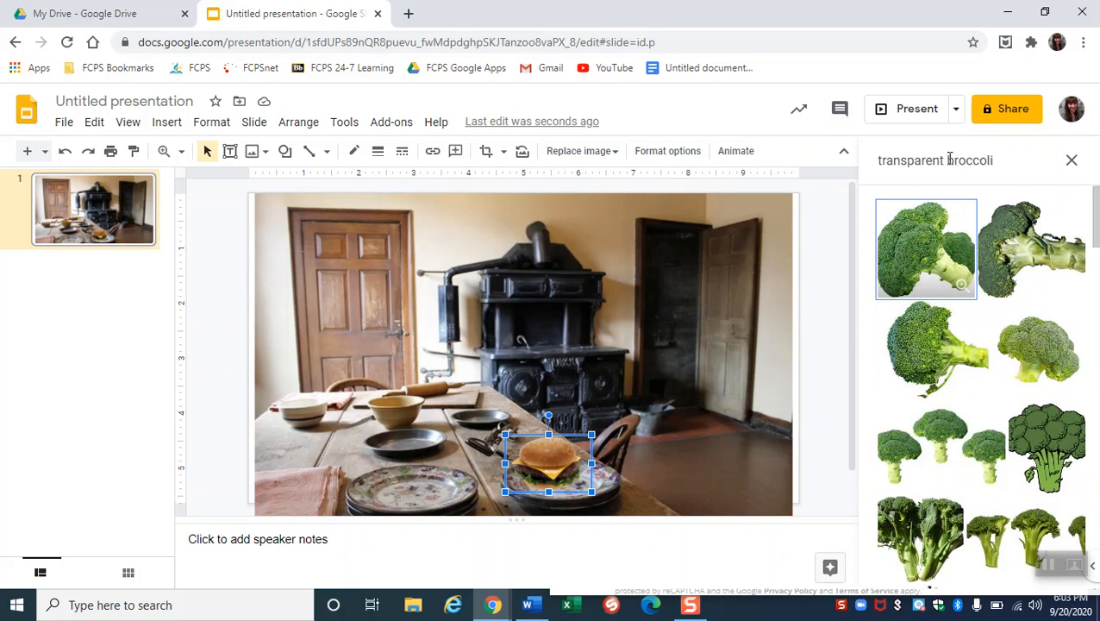
Refine the image search to "transparent cooked broccoli" and look through the results for a plated serving.
{"action": "left_click", "coordinate": [948, 160]}
{"action": "type", "text": "cooked"}
{"action": "key", "text": "Return"}
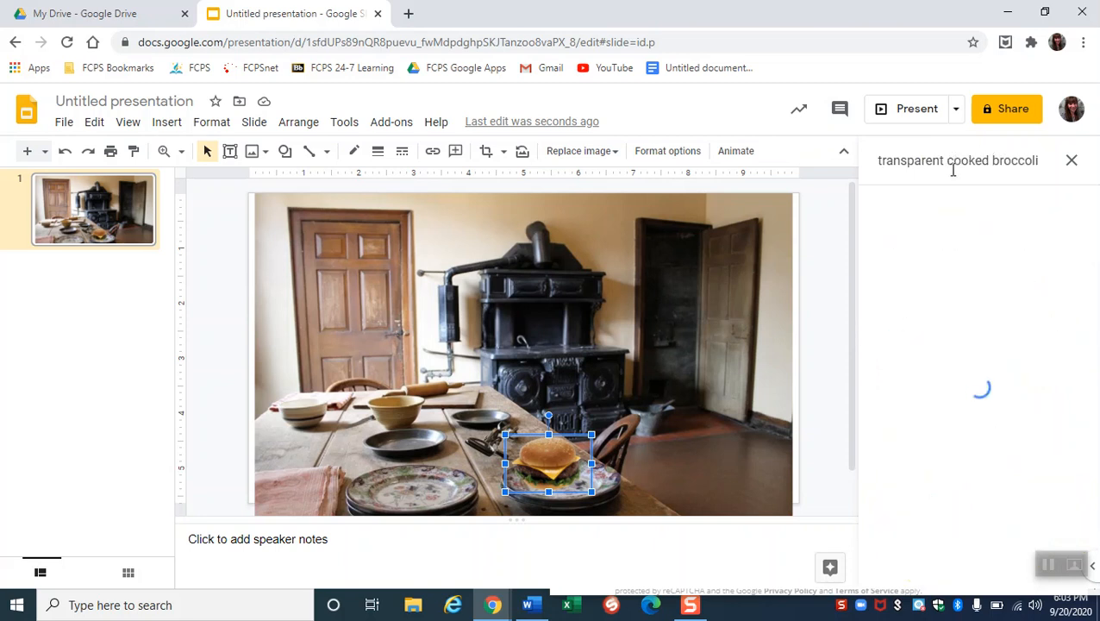
{"action": "scroll", "coordinate": [1026, 439], "scroll_direction": "down", "scroll_amount": 5}
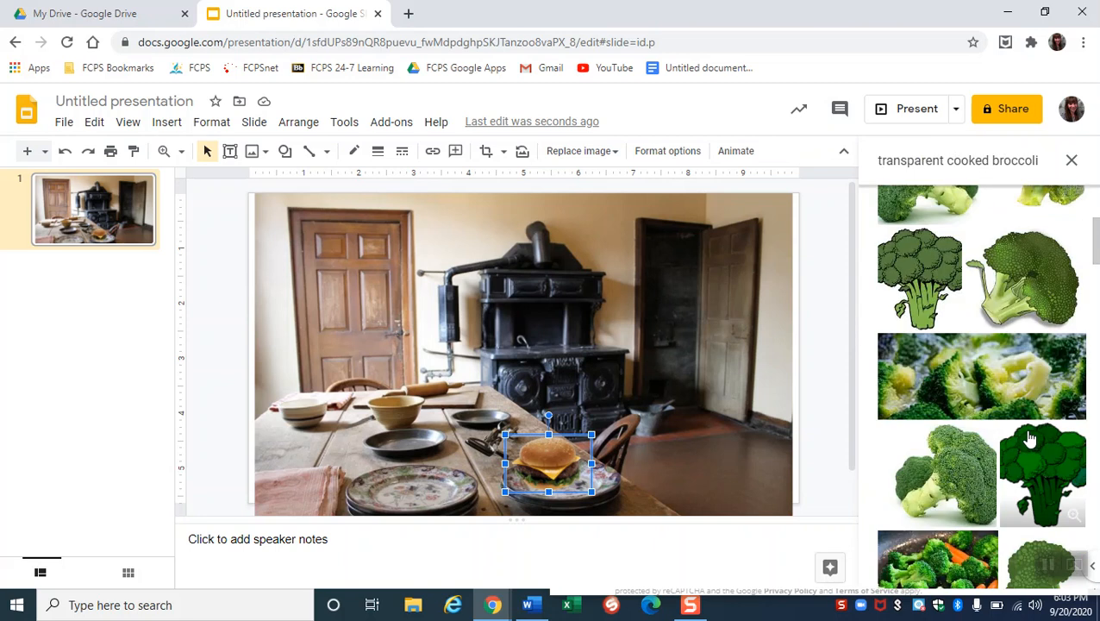
{"action": "scroll", "coordinate": [1026, 439], "scroll_direction": "down", "scroll_amount": 8}
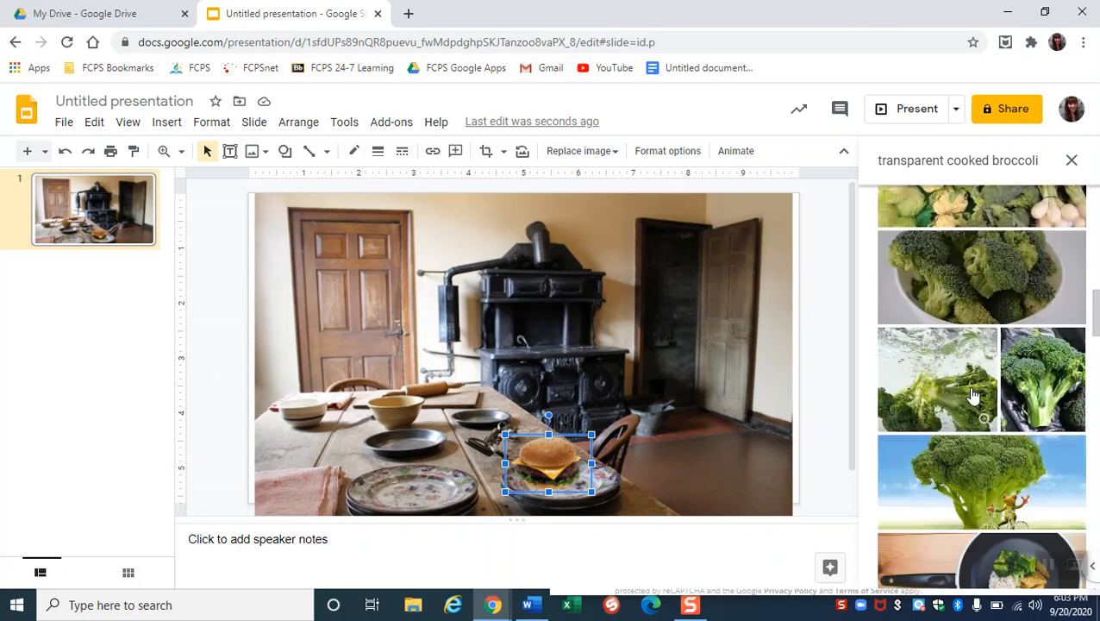
{"action": "scroll", "coordinate": [952, 275], "scroll_direction": "up", "scroll_amount": 15}
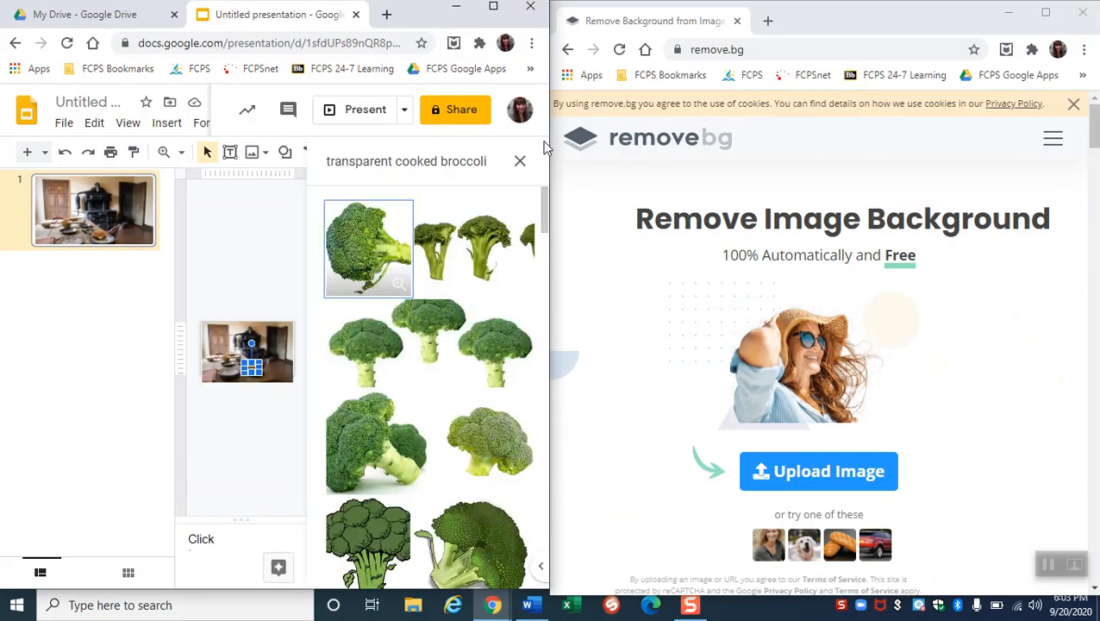
Load remove.bg in the second browser window beside the presentation.
{"action": "left_click", "coordinate": [748, 50]}
{"action": "type", "text": "remove.bg"}
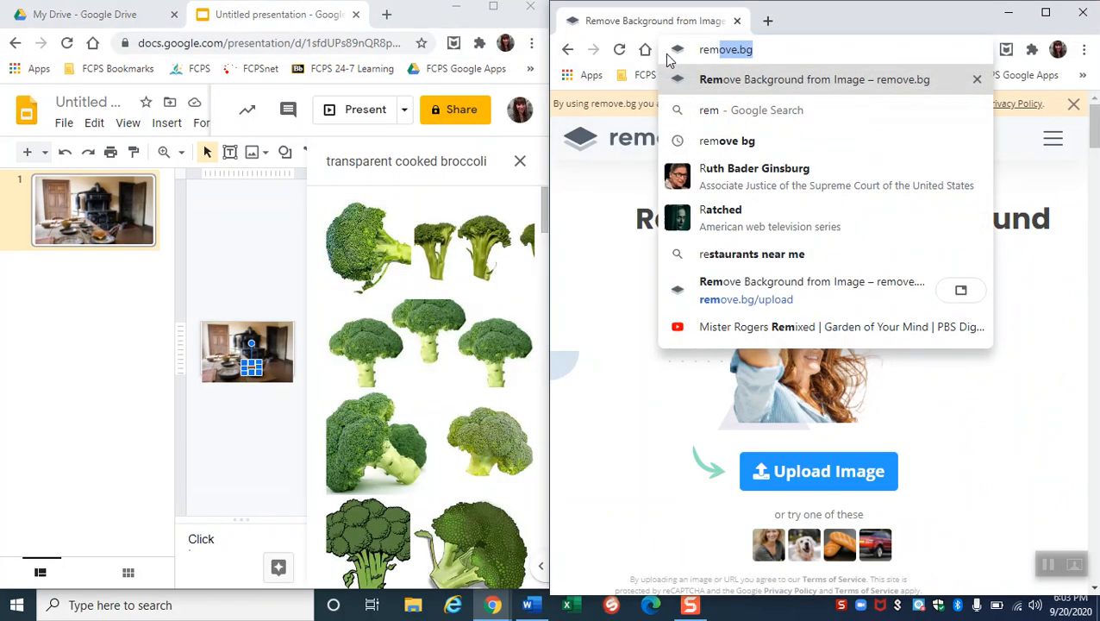
{"action": "key", "text": "Return"}
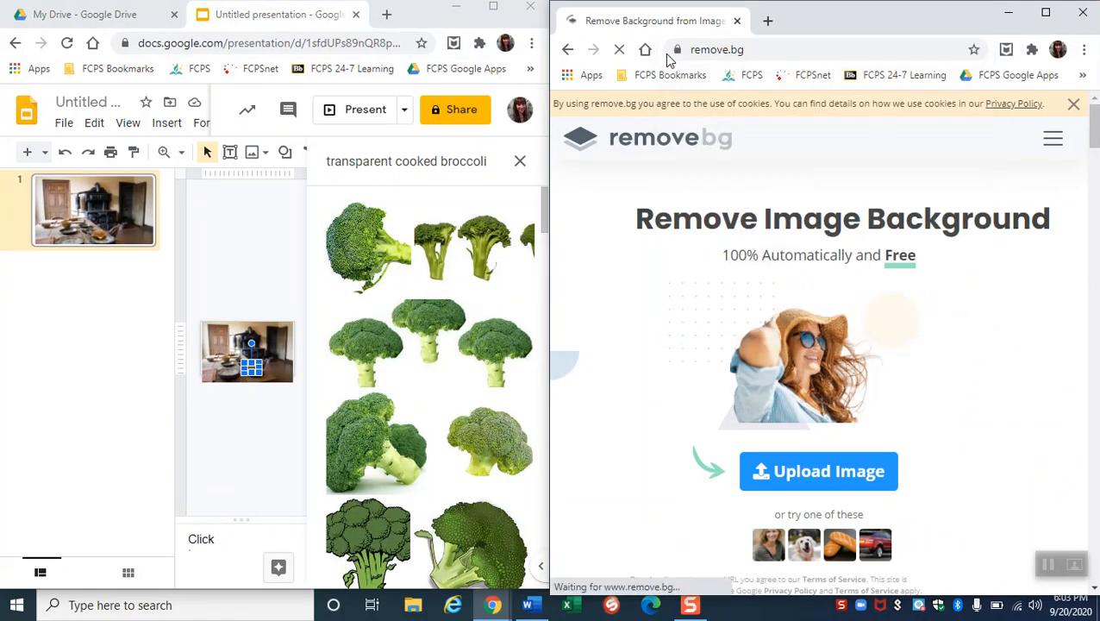
Close the slide's image search and run a Google search for "broccoli photo" in a new browser tab.
{"action": "left_click", "coordinate": [520, 164]}
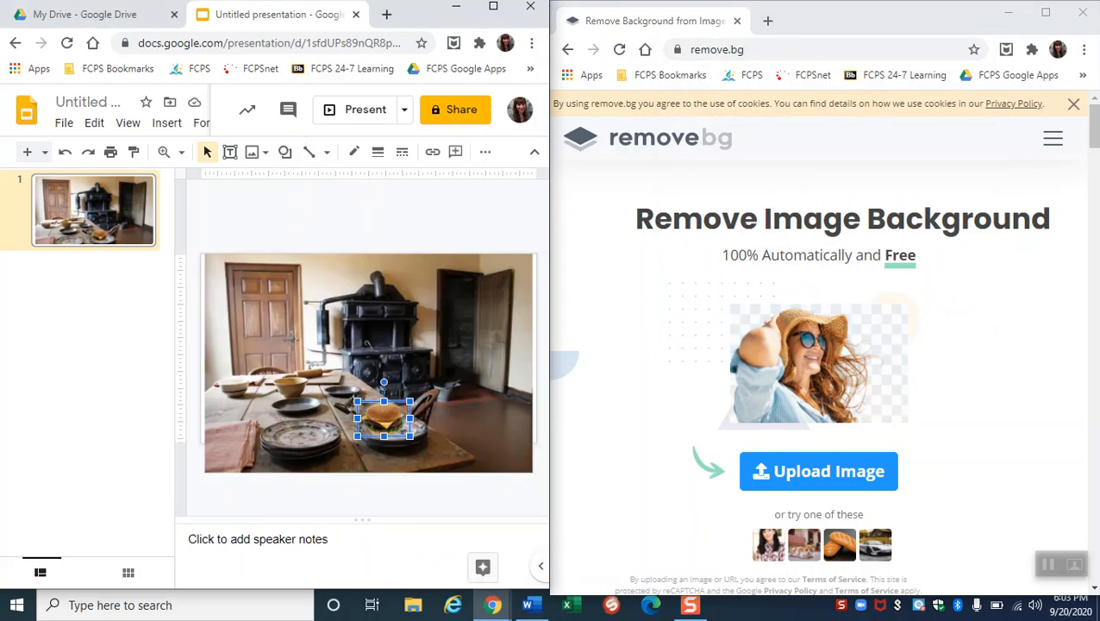
{"action": "left_click", "coordinate": [387, 15]}
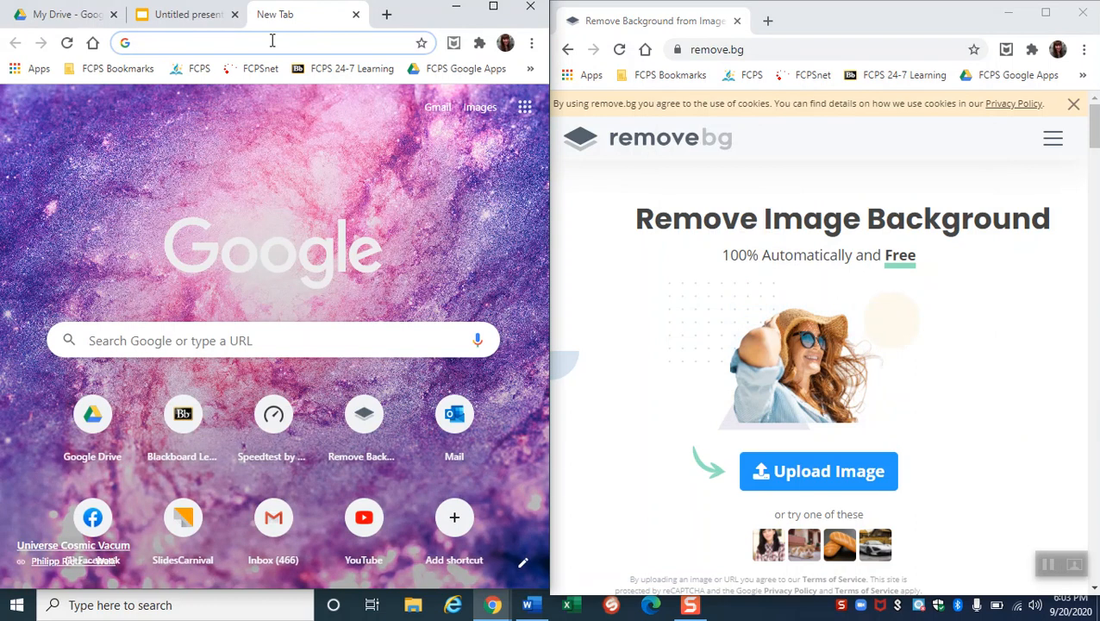
{"action": "type", "text": "broccoli poh"}
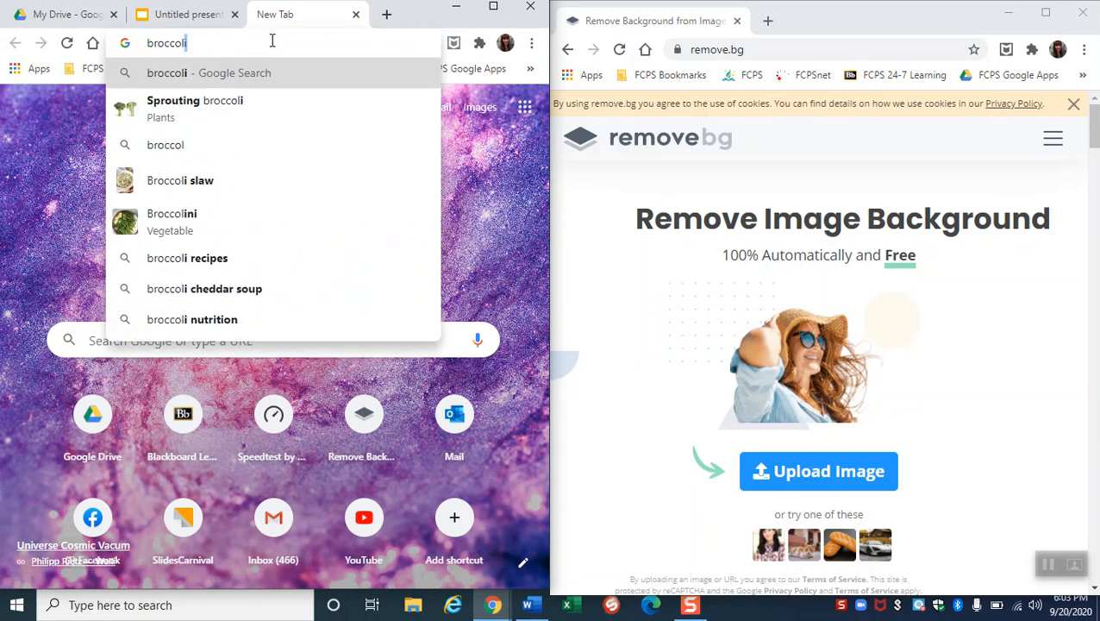
{"action": "key", "text": "BackSpace"}
{"action": "key", "text": "BackSpace"}
{"action": "type", "text": "hoto"}
{"action": "key", "text": "Return"}
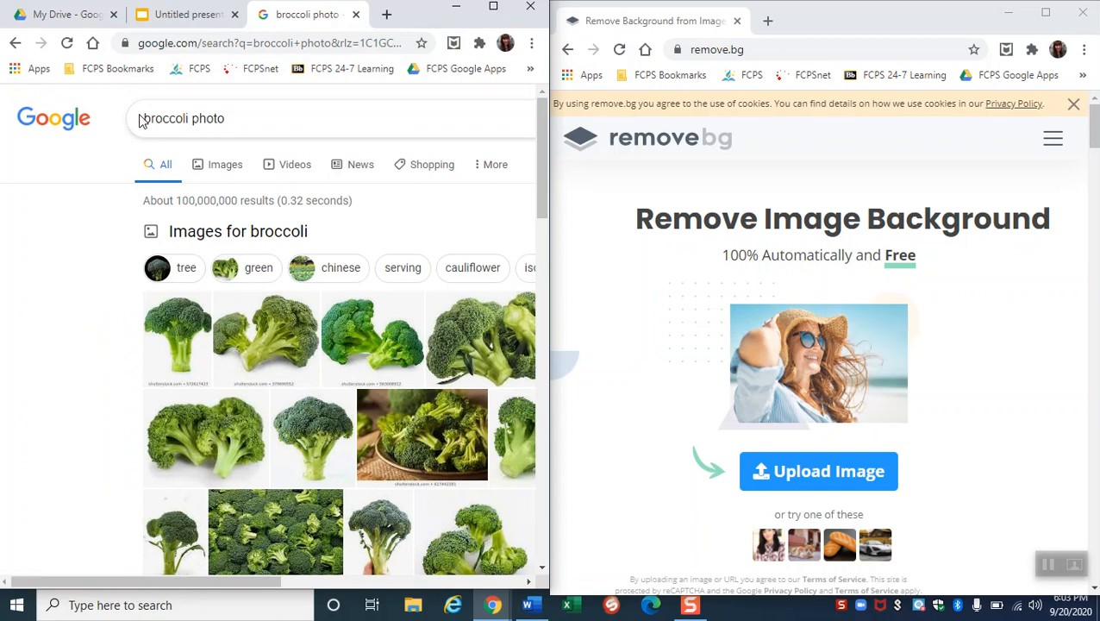
Refine the Google search to "cooked broccoli photo" and show only image results.
{"action": "left_click", "coordinate": [144, 118]}
{"action": "type", "text": "cooked"}
{"action": "key", "text": "Return"}
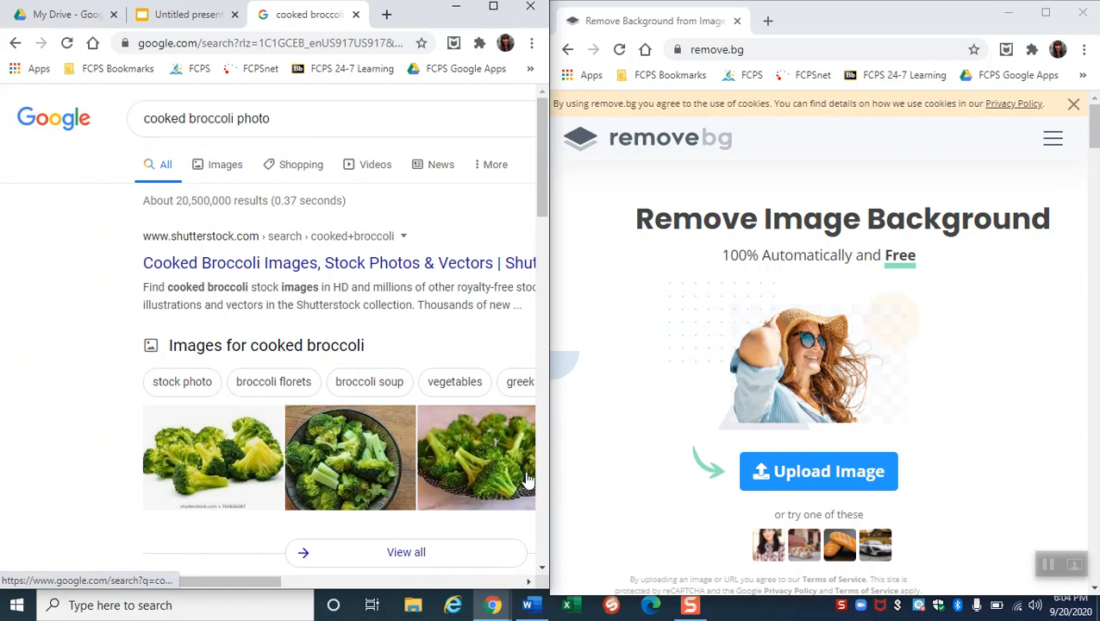
{"action": "scroll", "coordinate": [453, 455], "scroll_direction": "down", "scroll_amount": 3}
{"action": "scroll", "coordinate": [223, 176], "scroll_direction": "up", "scroll_amount": 3}
{"action": "left_click", "coordinate": [222, 175]}
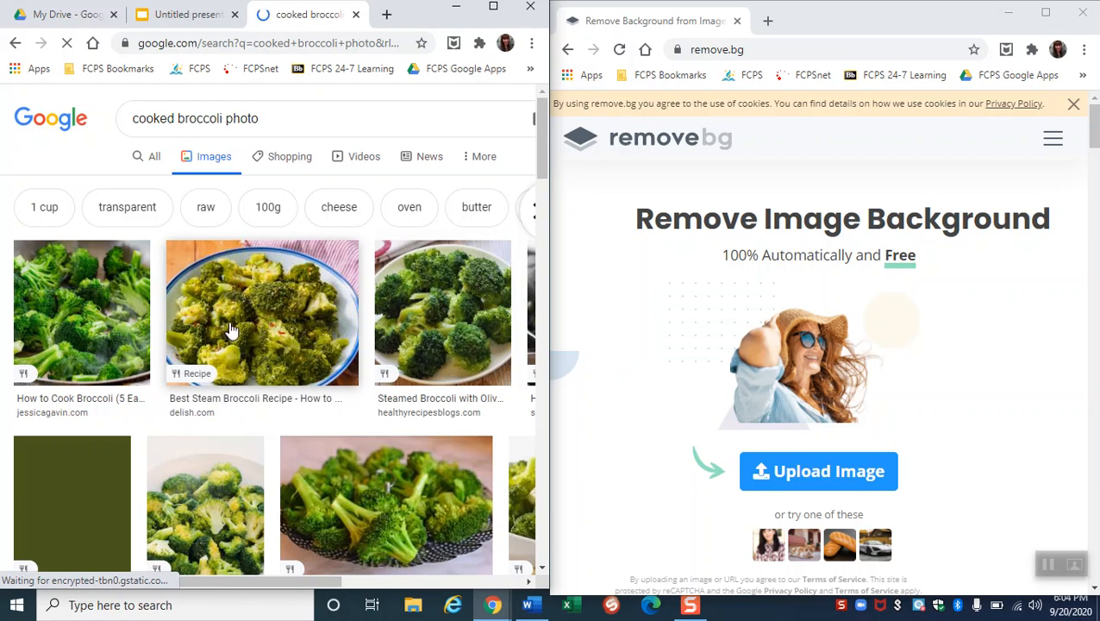
Remove the background in remove.bg from the blue-rimmed plate broccoli photo, and from the Simple Steamed Broccoli photo.
{"action": "left_click_drag", "start_coordinate": [231, 326], "coordinate": [752, 368]}
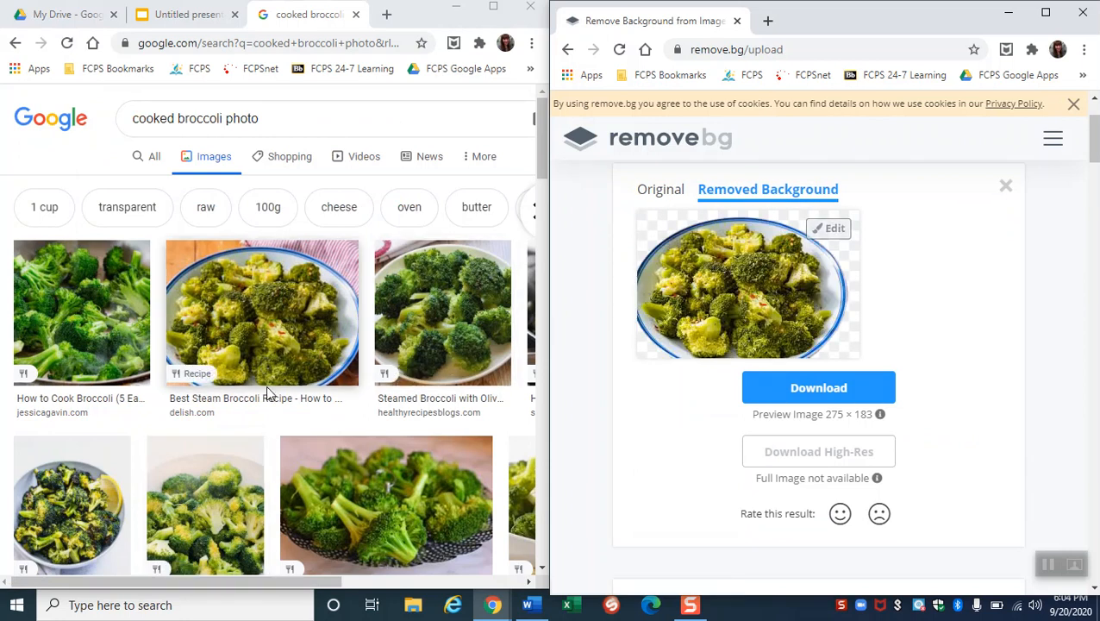
{"action": "scroll", "coordinate": [242, 405], "scroll_direction": "down", "scroll_amount": 3}
{"action": "left_click_drag", "start_coordinate": [394, 240], "coordinate": [762, 293]}
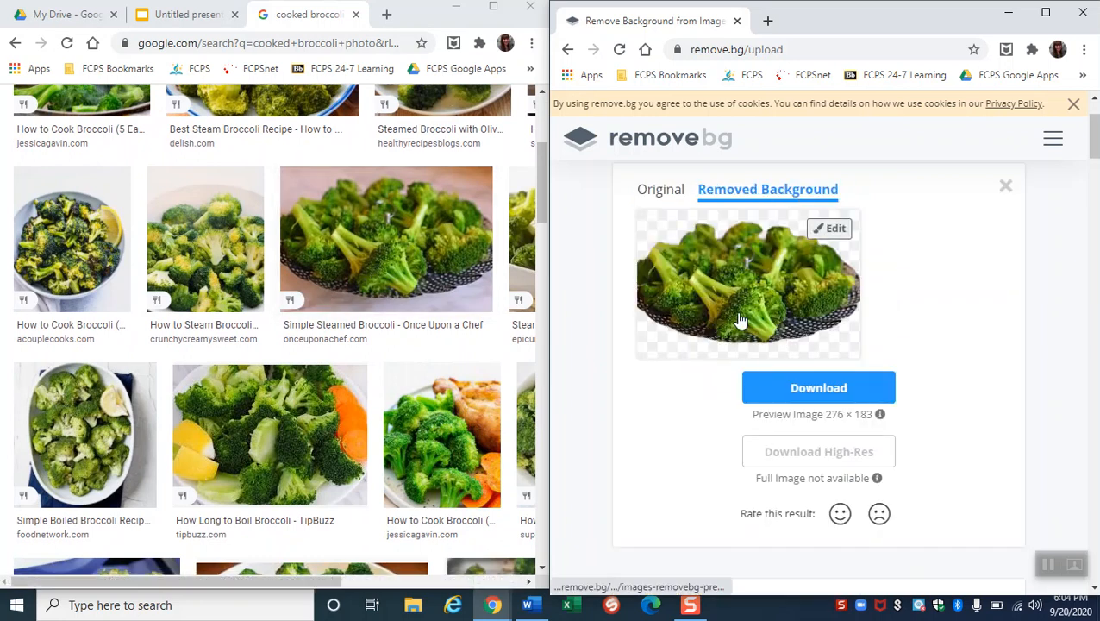
Copy the background-free broccoli image from remove.bg and paste it onto the kitchen slide.
{"action": "right_click", "coordinate": [737, 309]}
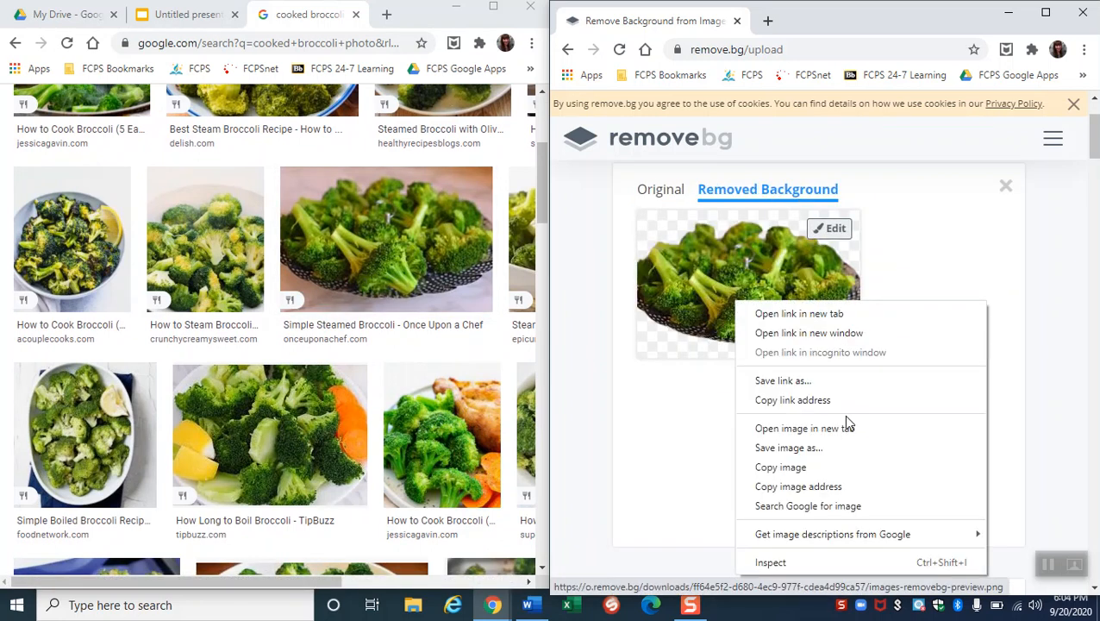
{"action": "left_click", "coordinate": [825, 468]}
{"action": "left_click", "coordinate": [189, 15]}
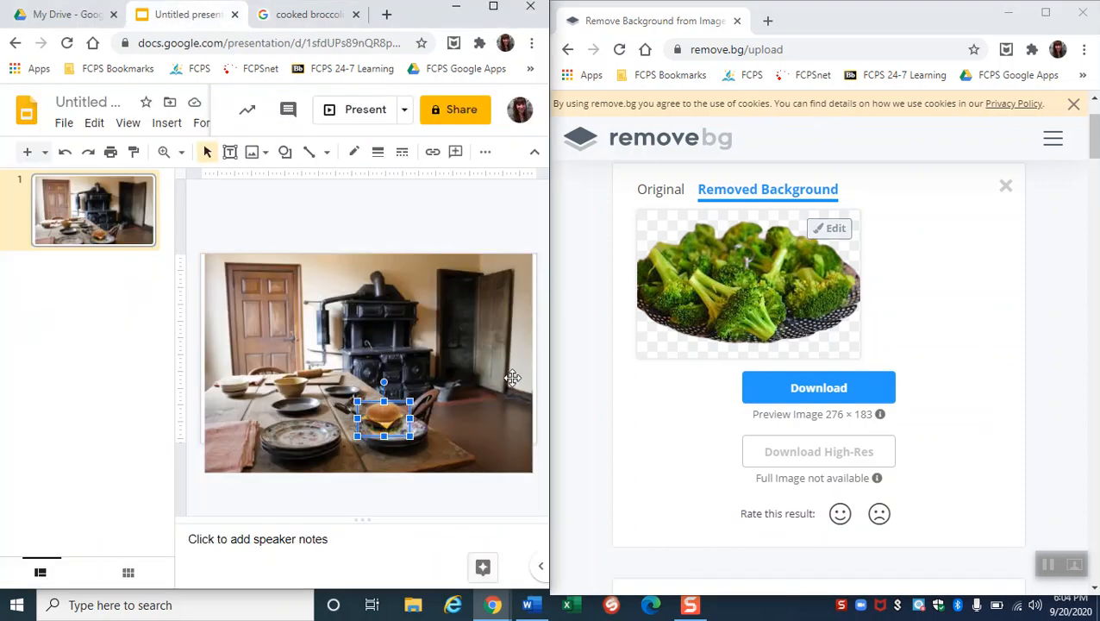
{"action": "left_click", "coordinate": [439, 222]}
{"action": "key", "text": "ctrl+v"}
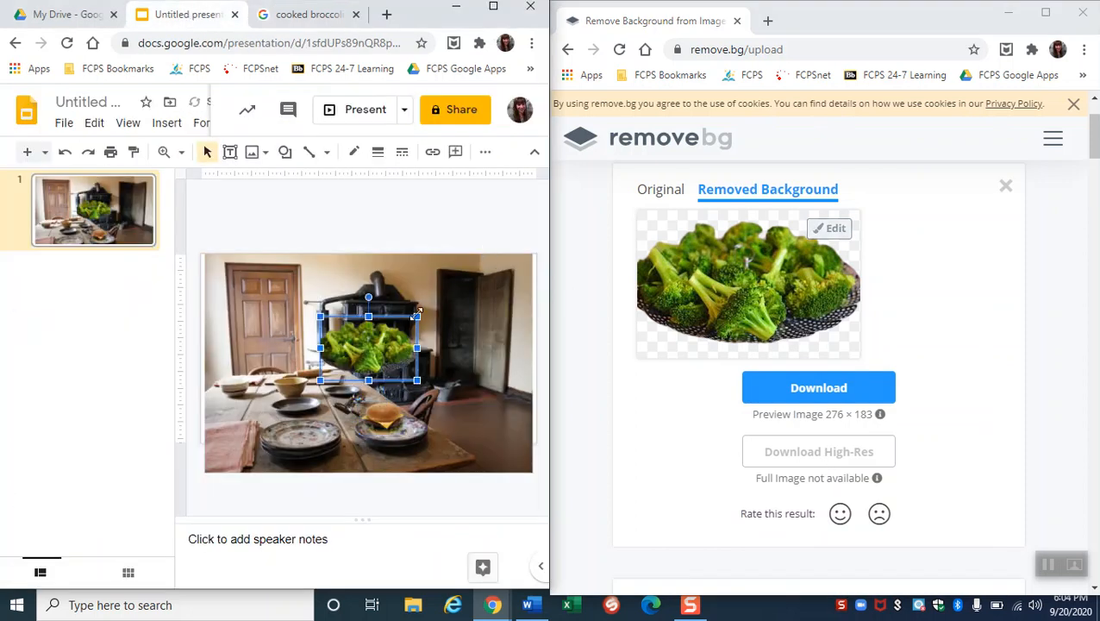
Shrink the broccoli image and place it beside the cheeseburger on the right-hand stack of plates.
{"action": "left_click_drag", "start_coordinate": [402, 322], "coordinate": [358, 354]}
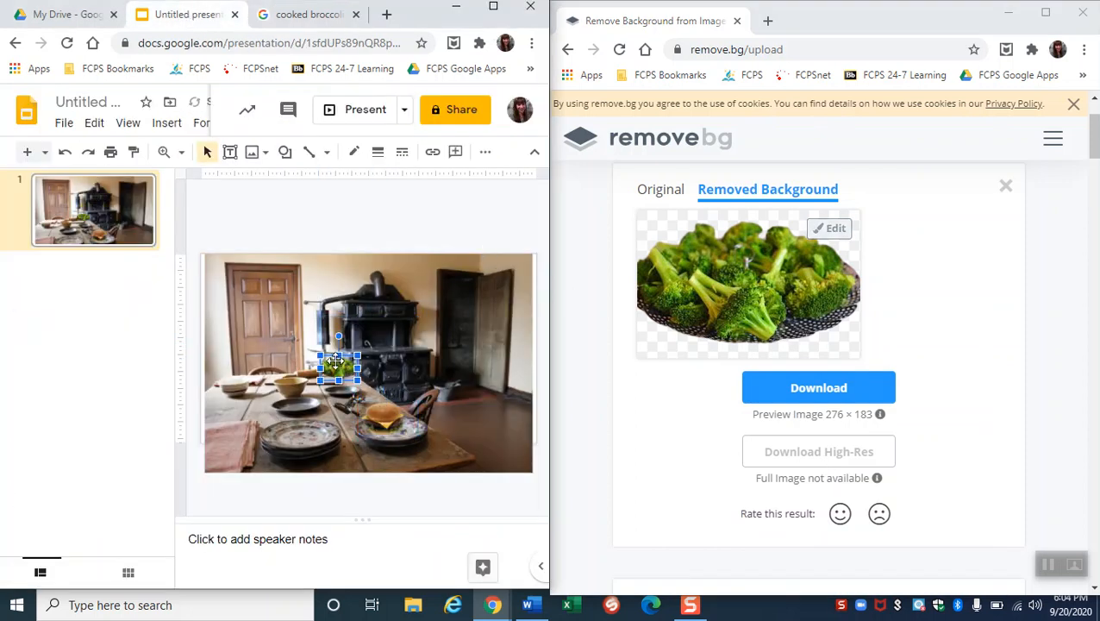
{"action": "left_click_drag", "start_coordinate": [406, 393], "coordinate": [406, 423]}
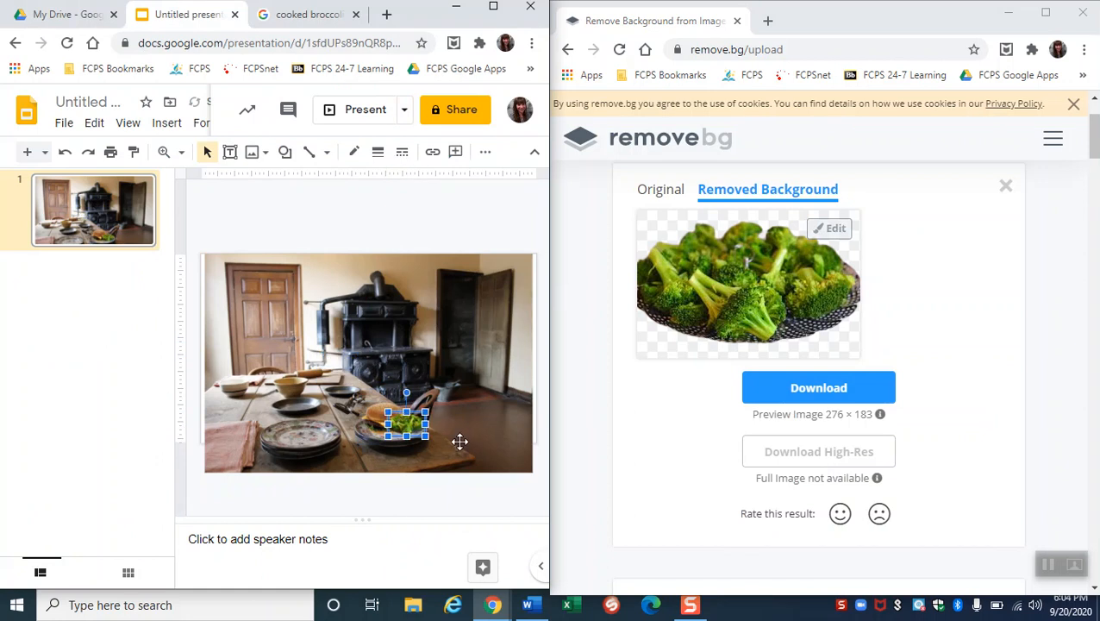
{"action": "key", "text": "Down"}
{"action": "key", "text": "Down"}
Maximize the presentation window and nudge the broccoli image slightly up on the plate.
{"action": "right_click", "coordinate": [370, 422]}
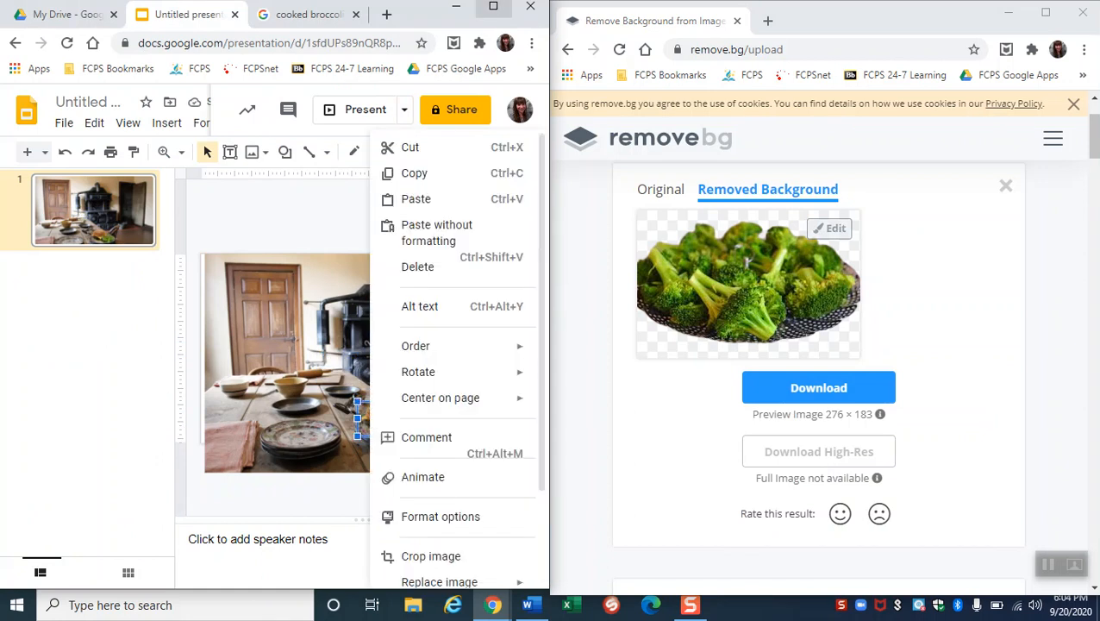
{"action": "left_click", "coordinate": [493, 6]}
{"action": "left_click", "coordinate": [348, 340]}
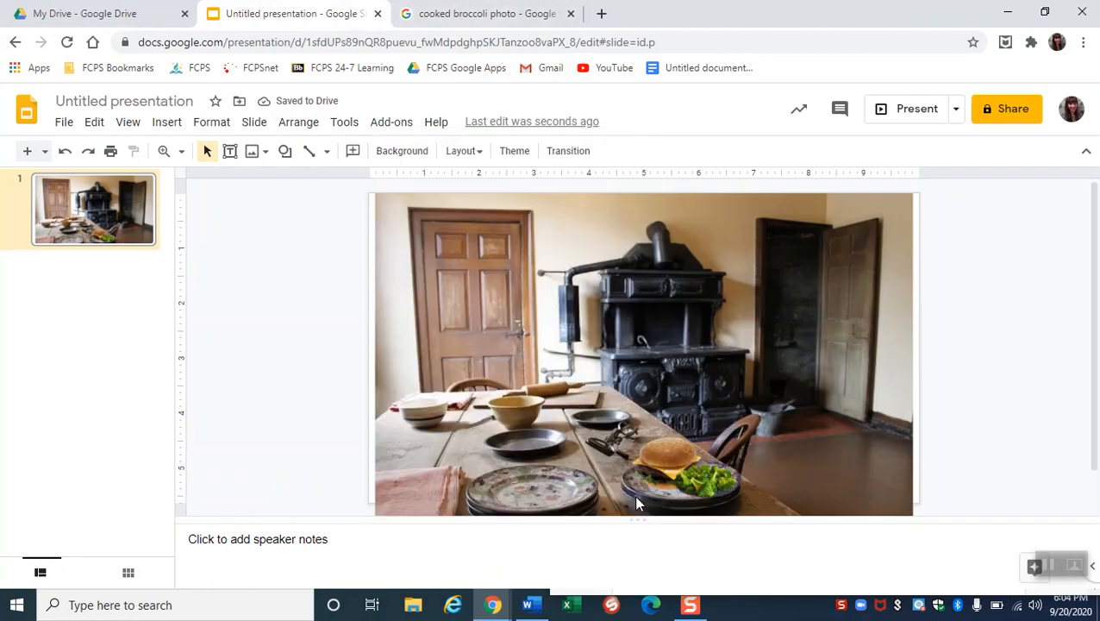
{"action": "left_click", "coordinate": [703, 482]}
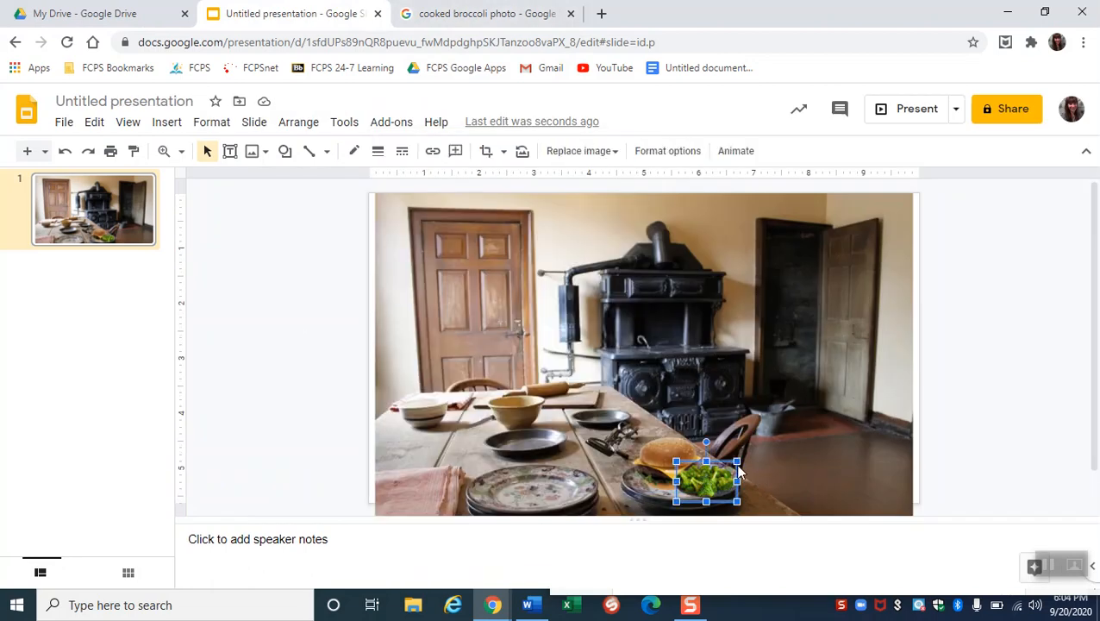
{"action": "key", "text": "Up"}
Bring the cheeseburger image in front of the broccoli and nudge it slightly down and to the left on the plate.
{"action": "left_click", "coordinate": [645, 458]}
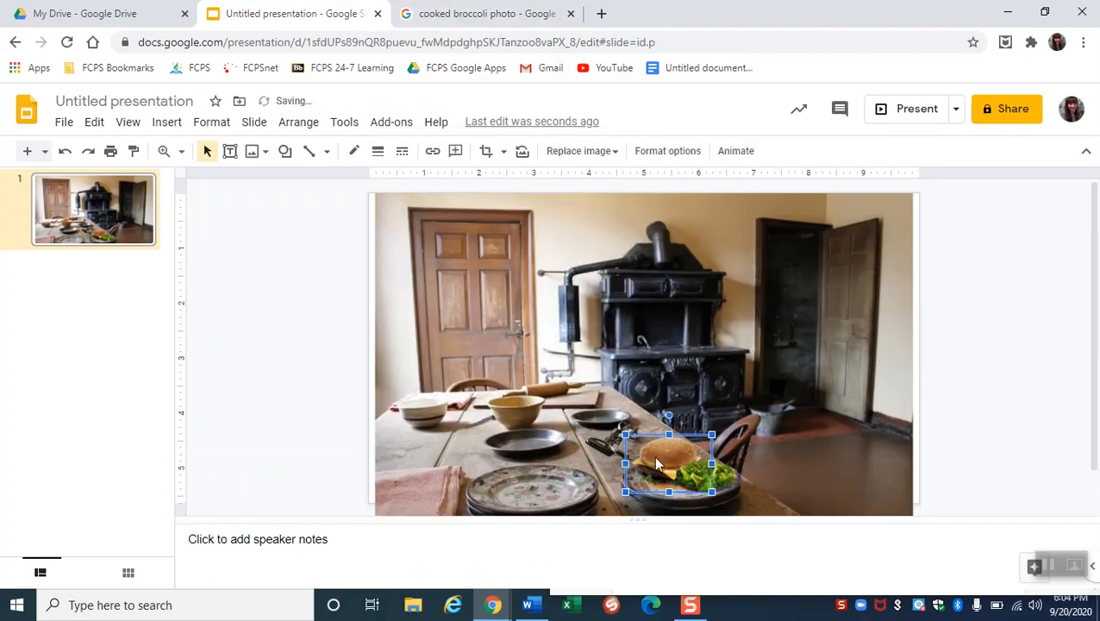
{"action": "right_click", "coordinate": [661, 464]}
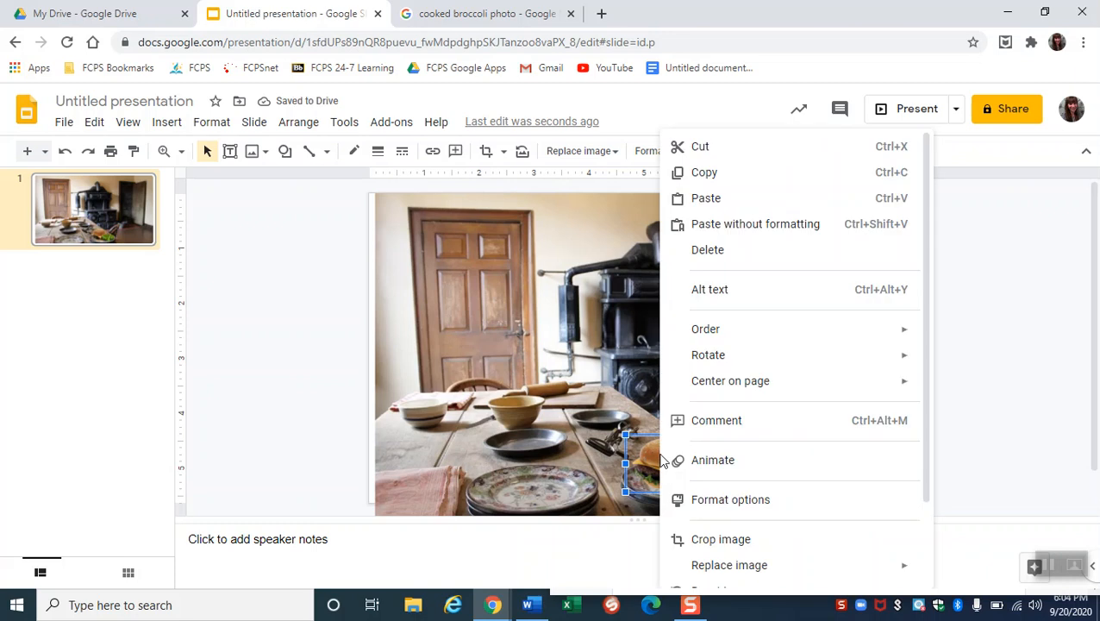
{"action": "mouse_move", "coordinate": [708, 332]}
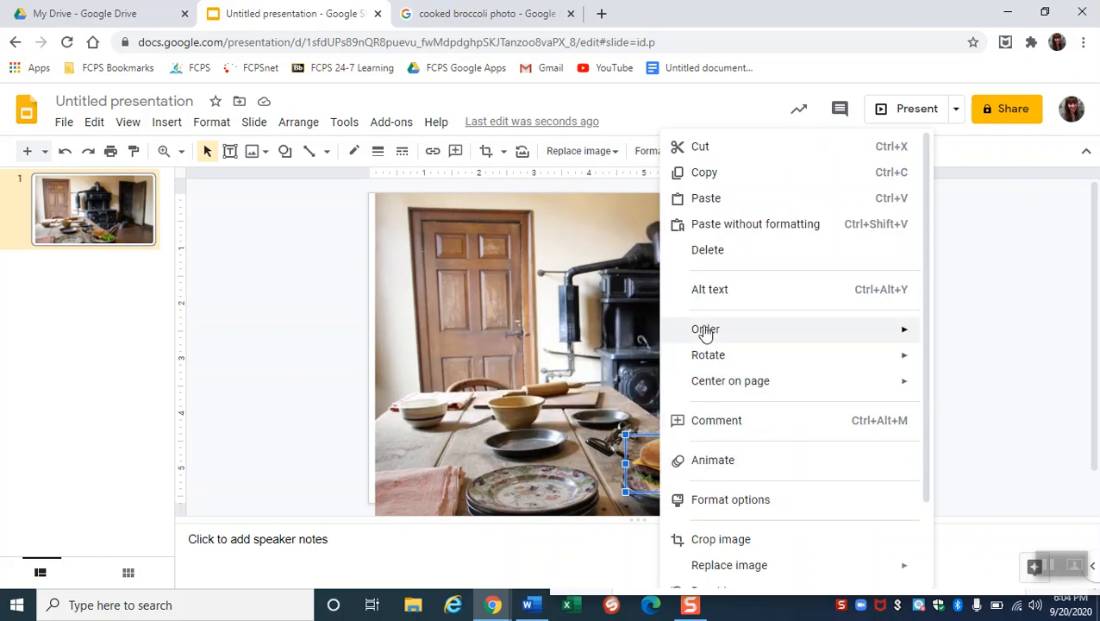
{"action": "left_click", "coordinate": [556, 343]}
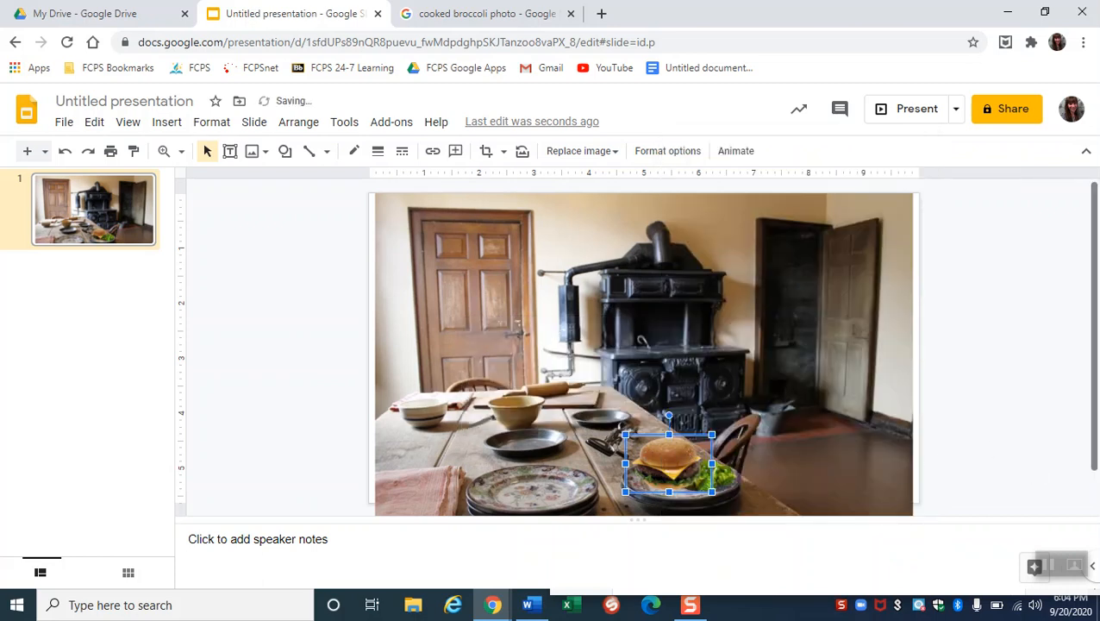
{"action": "key", "text": "Down"}
{"action": "left_click", "coordinate": [1010, 435]}
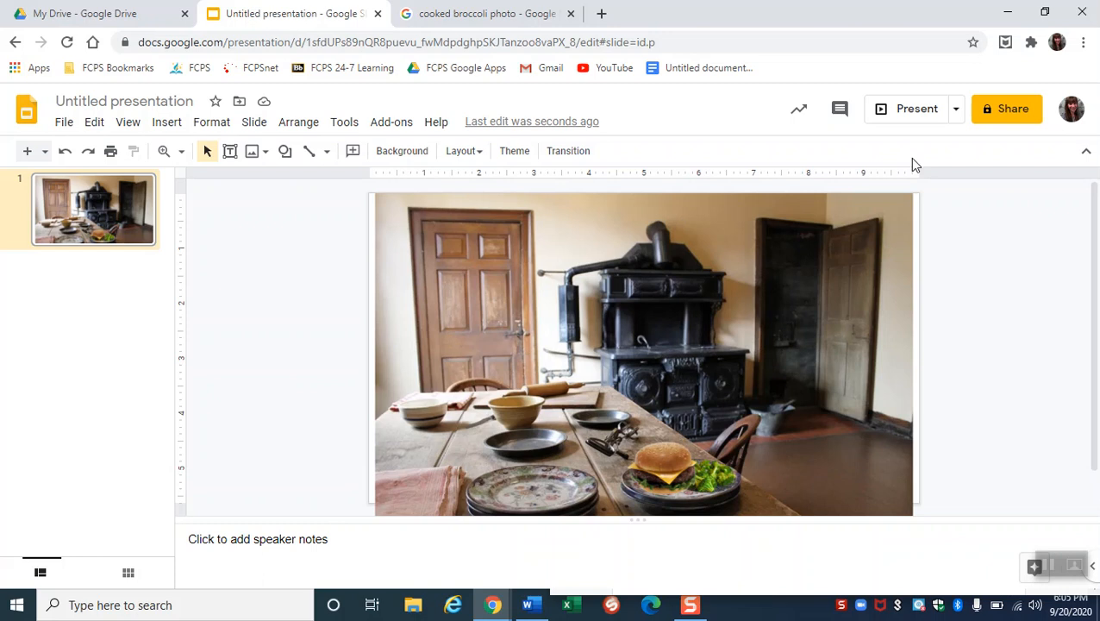
Duplicate the cheeseburger, shrink the copy and place it on the small dark plate farther back on the table.
{"action": "left_click", "coordinate": [658, 478]}
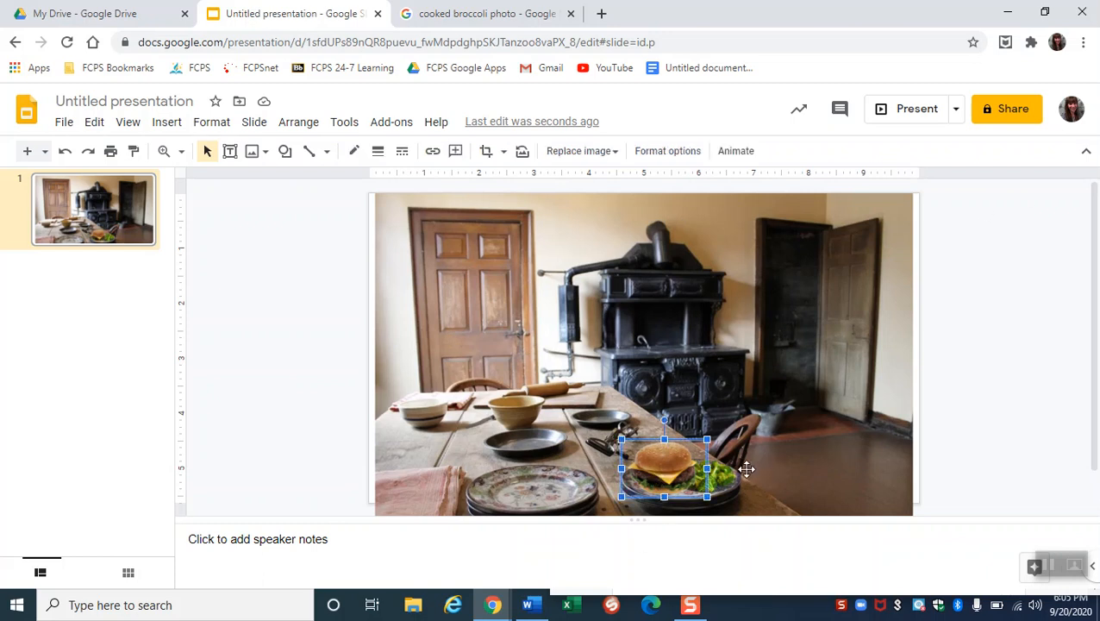
{"action": "key", "text": "ctrl+d"}
{"action": "left_click_drag", "start_coordinate": [673, 479], "coordinate": [595, 404]}
{"action": "left_click_drag", "start_coordinate": [638, 372], "coordinate": [598, 401]}
{"action": "key", "text": "Right"}
{"action": "key", "text": "Right"}
{"action": "key", "text": "Right"}
{"action": "key", "text": "Right"}
{"action": "key", "text": "Right"}
{"action": "key", "text": "Right"}
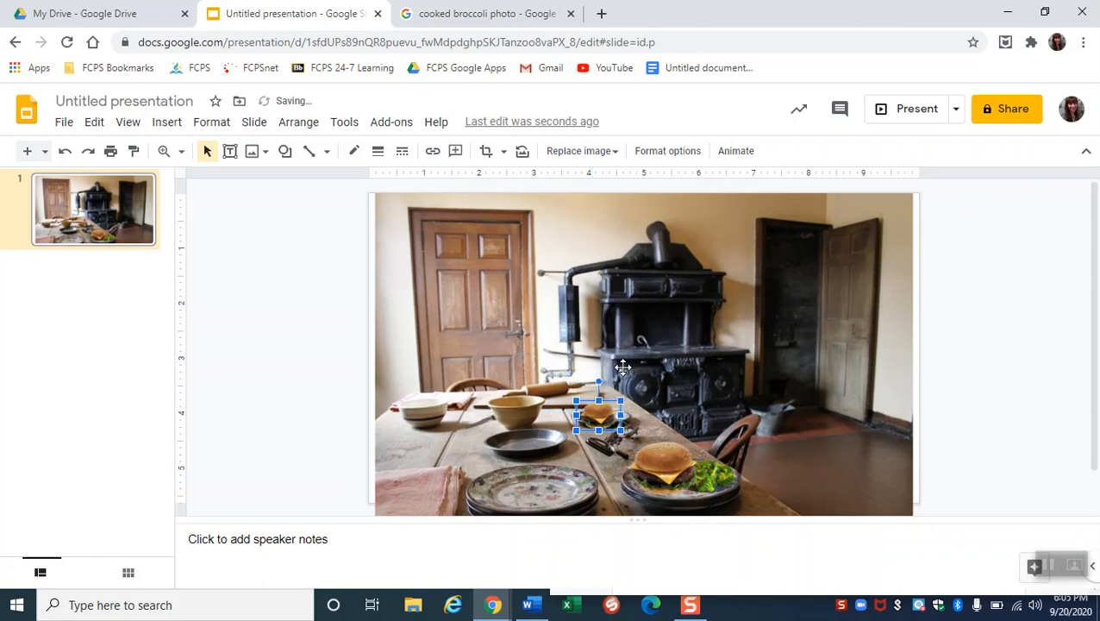
{"action": "key", "text": "Up"}
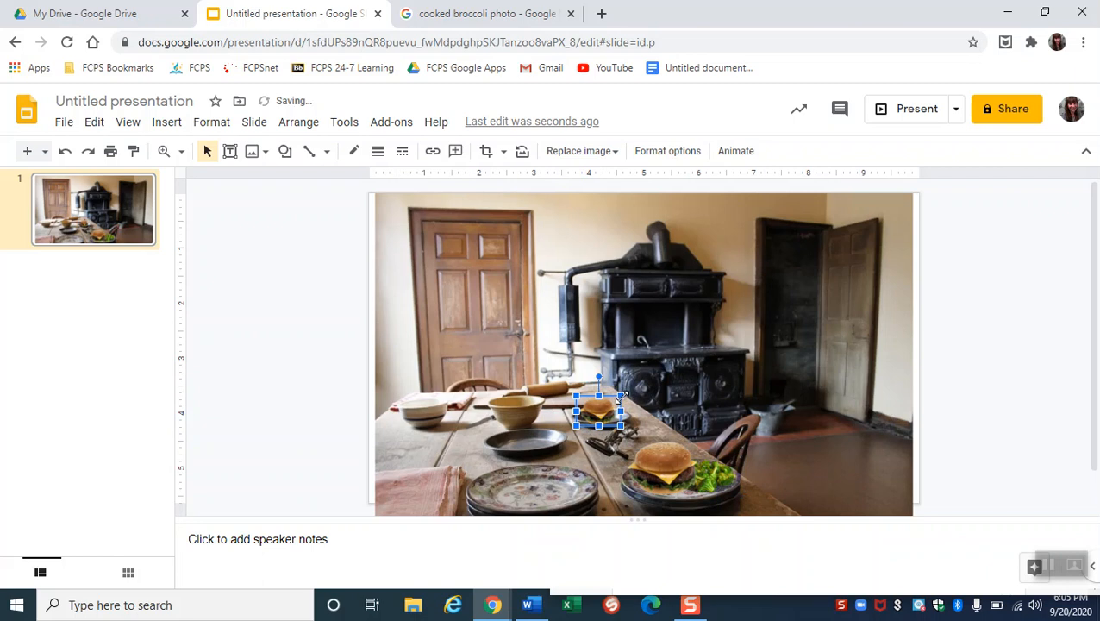
Make a second, even smaller cheeseburger copy and move it to the far end of the table by the chair.
{"action": "left_click_drag", "start_coordinate": [597, 399], "coordinate": [571, 386]}
{"action": "key", "text": "Up"}
{"action": "key", "text": "Up"}
{"action": "key", "text": "Up"}
{"action": "key", "text": "Left"}
{"action": "key", "text": "Left"}
{"action": "key", "text": "Left"}
{"action": "key", "text": "Left"}
{"action": "key", "text": "Left"}
{"action": "key", "text": "Left"}
{"action": "key", "text": "Left"}
{"action": "key", "text": "Left"}
{"action": "key", "text": "Left"}
{"action": "key", "text": "Left"}
{"action": "key", "text": "Left"}
{"action": "key", "text": "Left"}
{"action": "key", "text": "Left"}
{"action": "key", "text": "Left"}
{"action": "key", "text": "Left"}
{"action": "key", "text": "Left"}
{"action": "key", "text": "Left"}
{"action": "key", "text": "Left"}
{"action": "key", "text": "Left"}
{"action": "key", "text": "Left"}
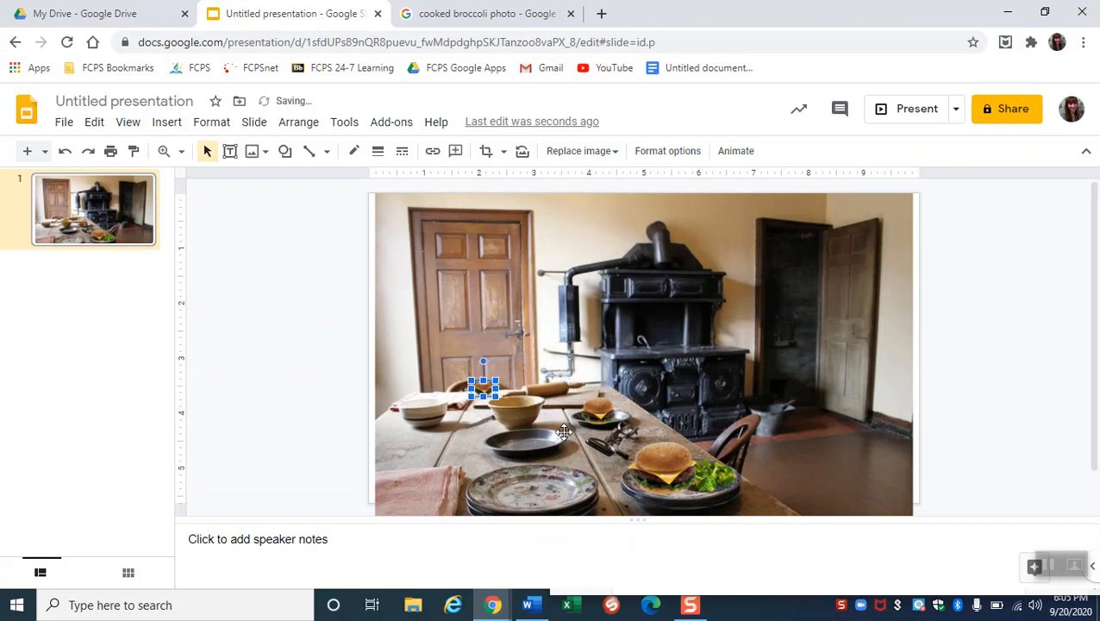
Delete both smaller cheeseburger copies from the far part of the table.
{"action": "left_click", "coordinate": [849, 419]}
{"action": "left_click", "coordinate": [482, 382]}
{"action": "key", "text": "Delete"}
{"action": "left_click", "coordinate": [576, 393]}
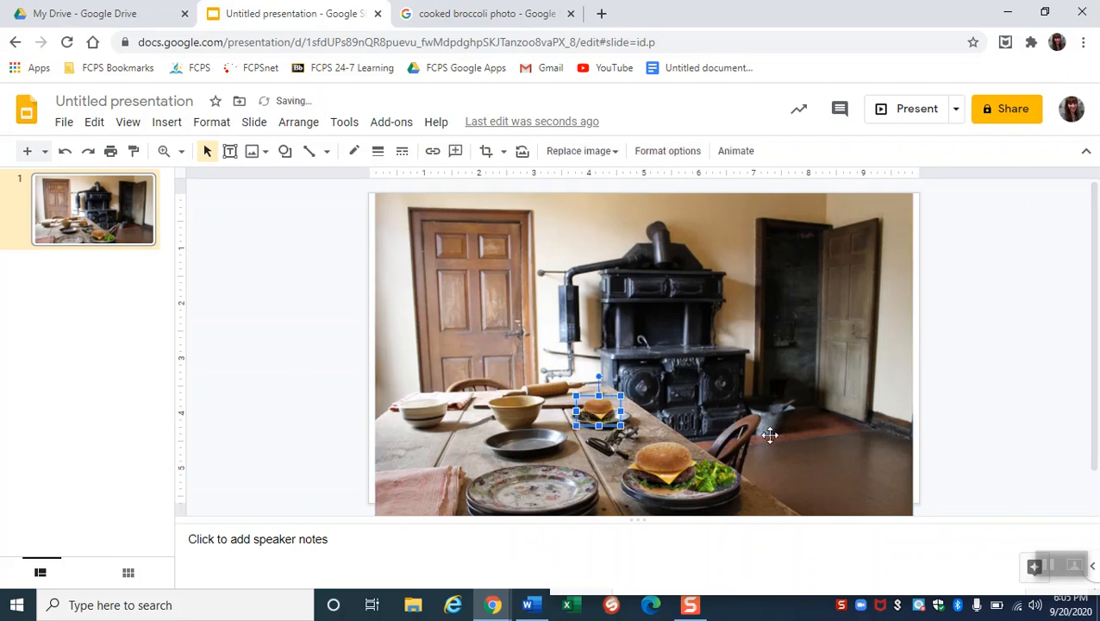
{"action": "key", "text": "Delete"}
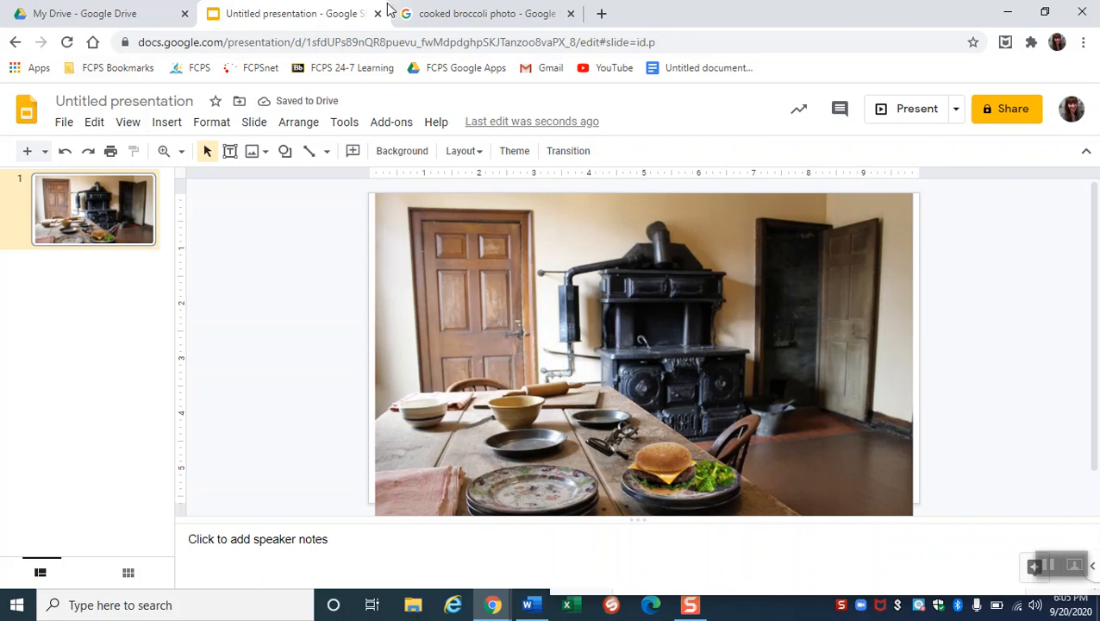
Search the web for images of "transparent eggs" from within the presentation.
{"action": "left_click", "coordinate": [164, 123]}
{"action": "mouse_move", "coordinate": [211, 121]}
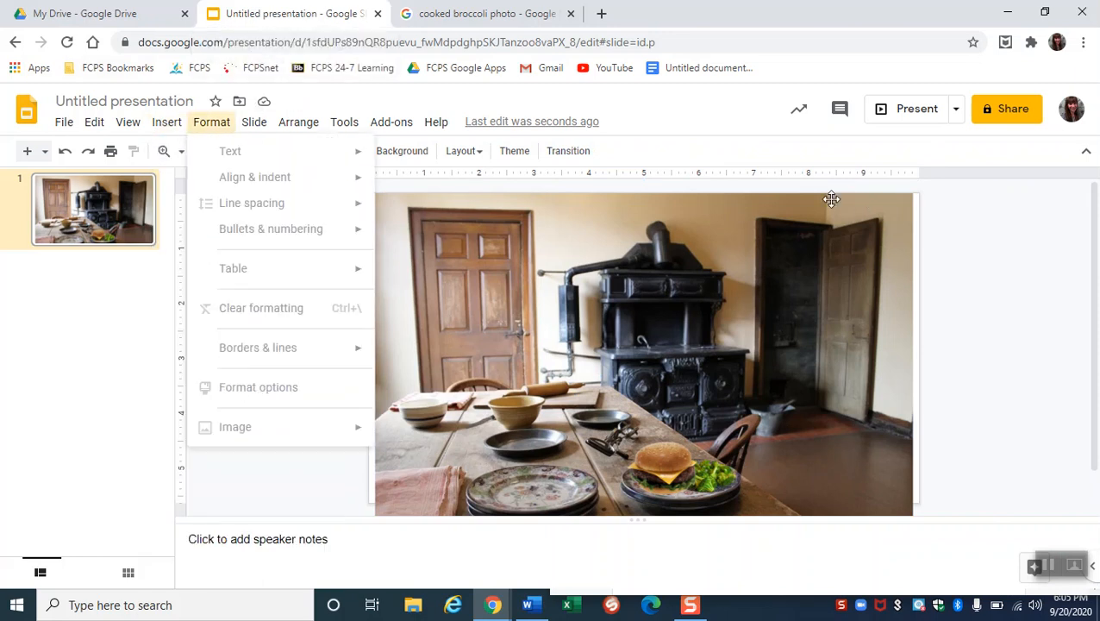
{"action": "mouse_move", "coordinate": [165, 125]}
{"action": "mouse_move", "coordinate": [215, 164]}
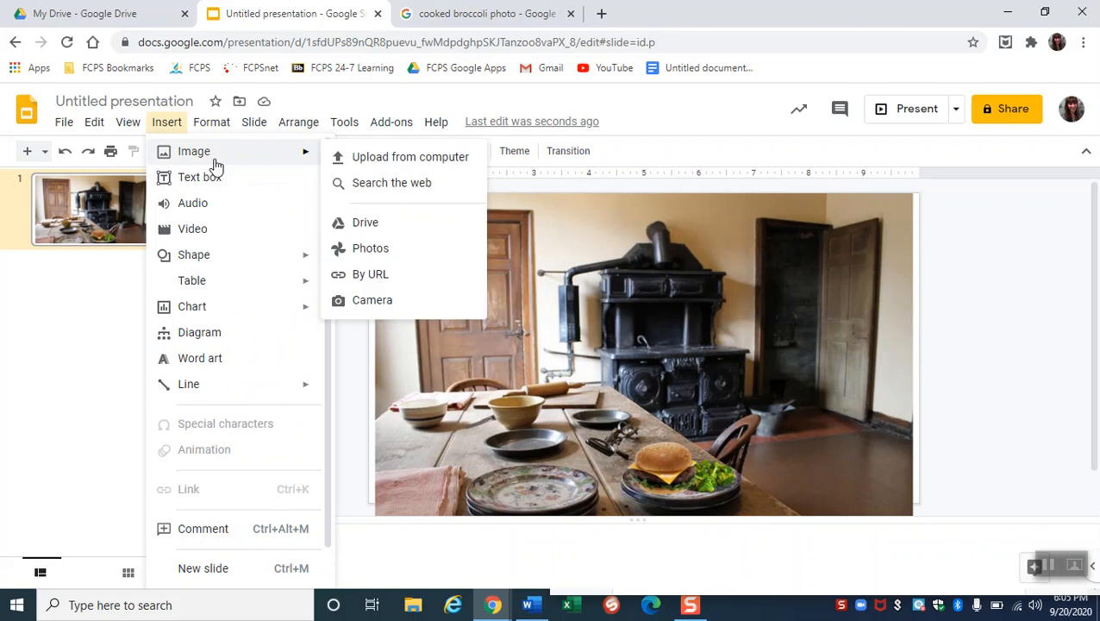
{"action": "left_click", "coordinate": [441, 184]}
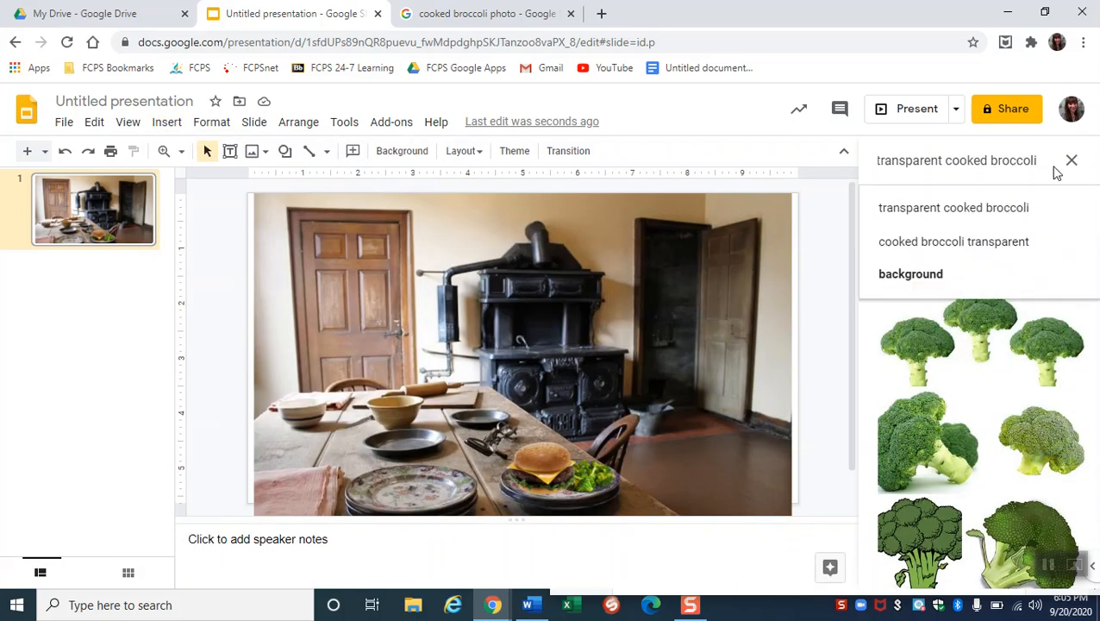
{"action": "left_click_drag", "start_coordinate": [1033, 156], "coordinate": [952, 164]}
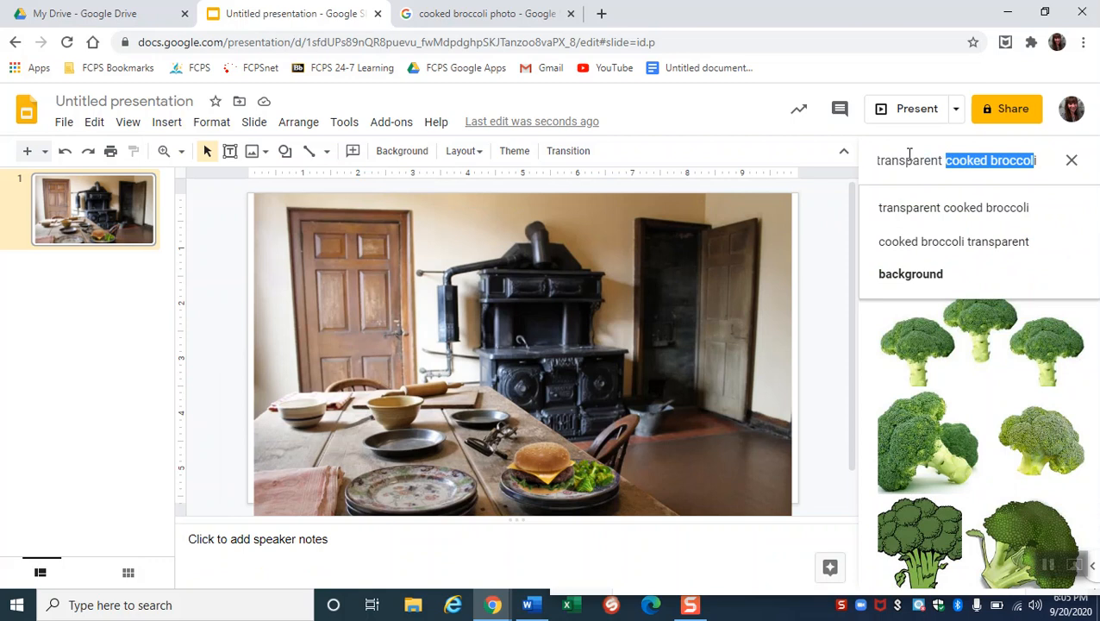
{"action": "type", "text": "ent eggs"}
{"action": "key", "text": "Return"}
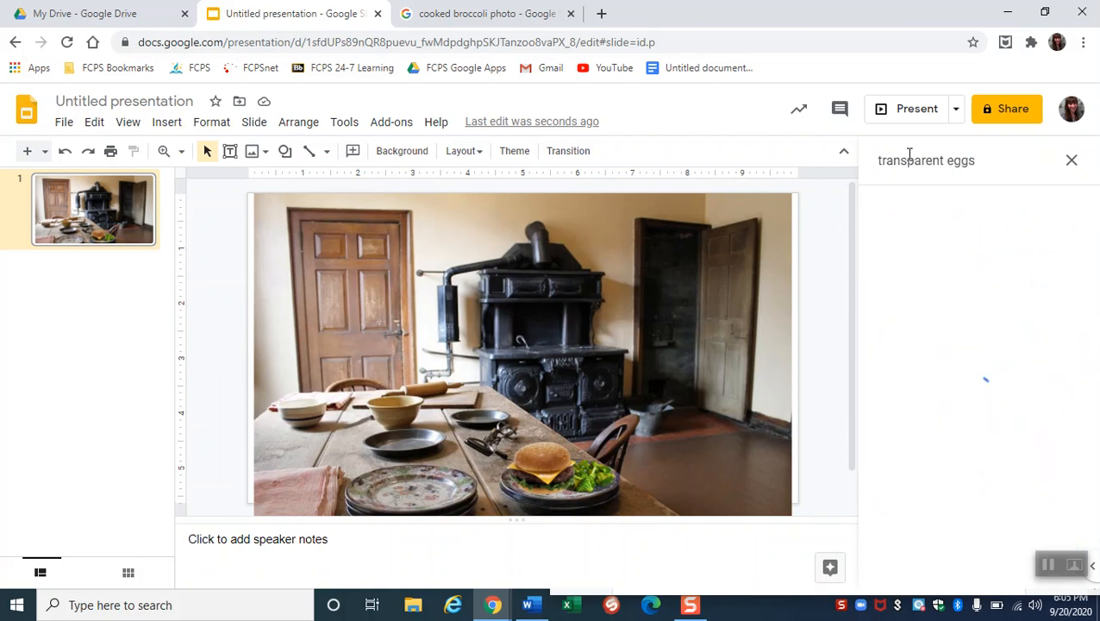
Insert the image of three fried eggs, shrink it and place it in the dark pan in the middle of the table.
{"action": "scroll", "coordinate": [975, 387], "scroll_direction": "down", "scroll_amount": 3}
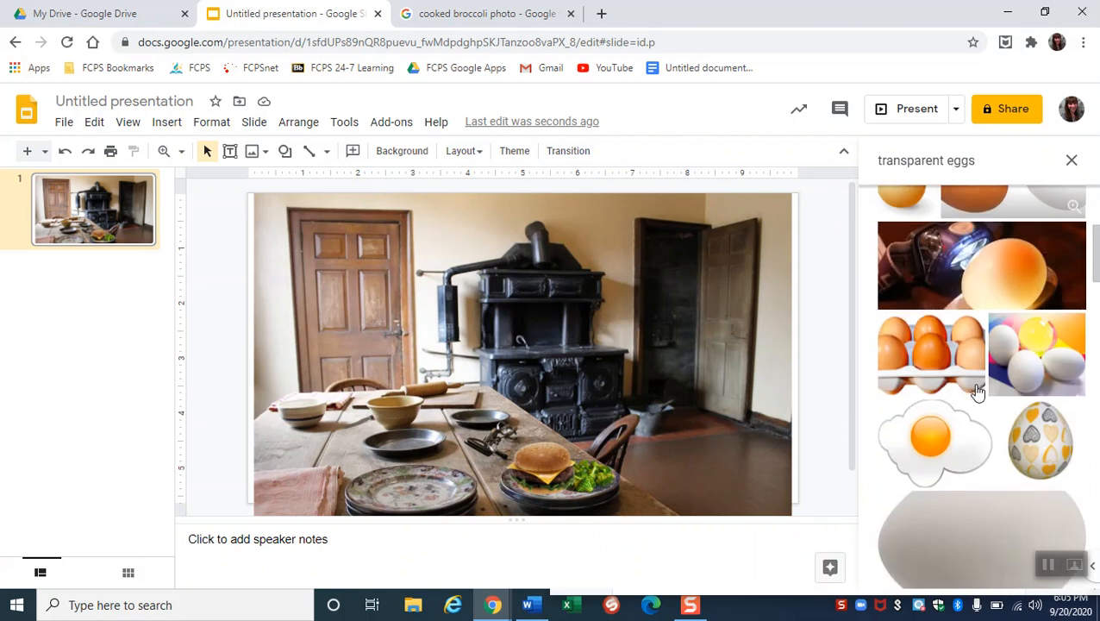
{"action": "scroll", "coordinate": [966, 437], "scroll_direction": "down", "scroll_amount": 3}
{"action": "left_click_drag", "start_coordinate": [929, 539], "coordinate": [332, 403]}
{"action": "left_click_drag", "start_coordinate": [342, 405], "coordinate": [506, 336]}
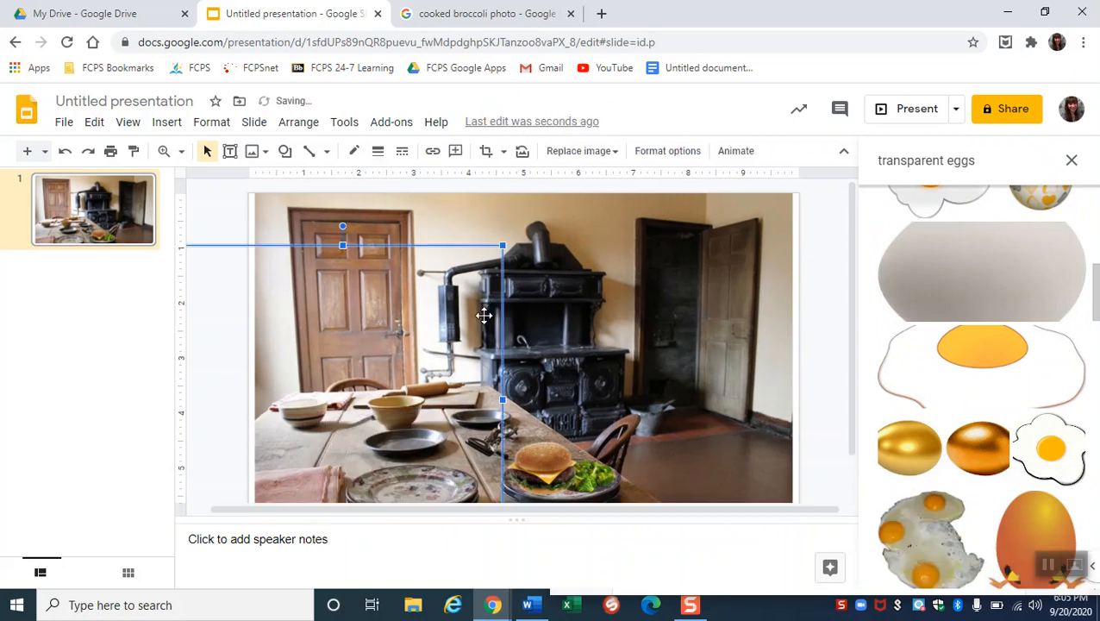
{"action": "left_click_drag", "start_coordinate": [480, 272], "coordinate": [322, 388]}
{"action": "left_click_drag", "start_coordinate": [302, 464], "coordinate": [408, 434]}
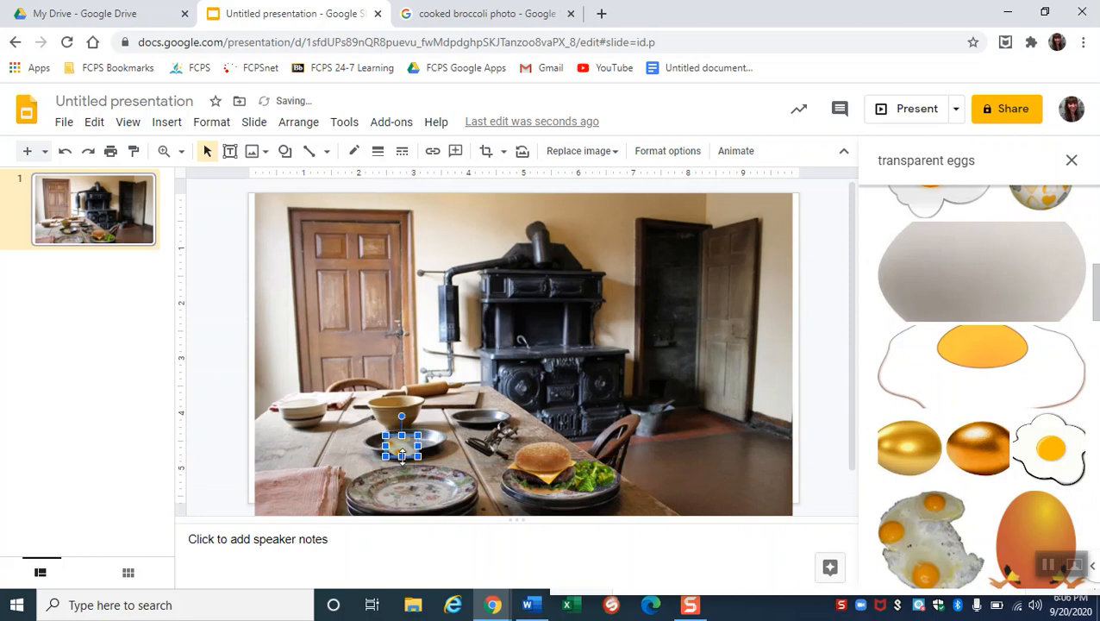
Try stretching the fried eggs wider and flatter in the pan, and undo the recent size changes.
{"action": "left_click", "coordinate": [652, 464]}
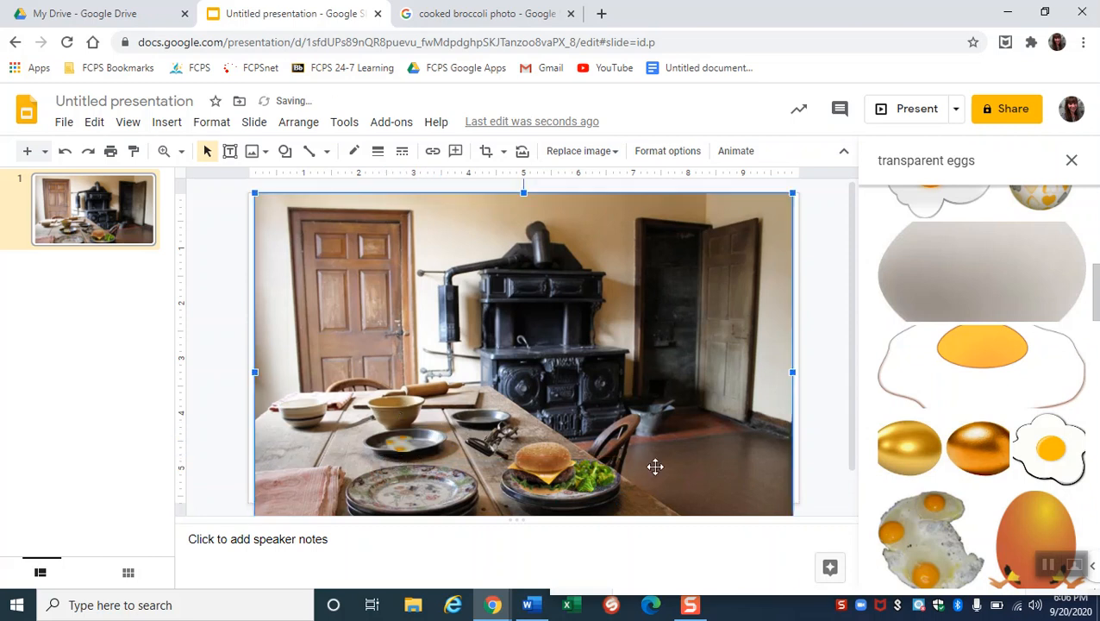
{"action": "left_click", "coordinate": [412, 446]}
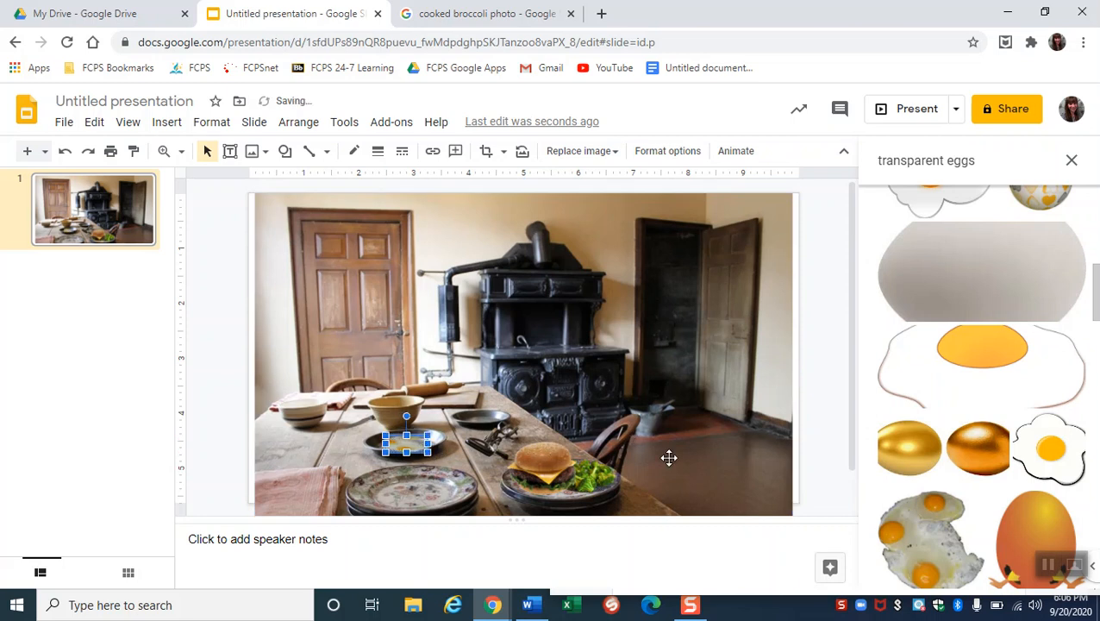
{"action": "left_click", "coordinate": [693, 457]}
{"action": "left_click", "coordinate": [401, 440]}
{"action": "key", "text": "ctrl+z"}
{"action": "key", "text": "ctrl+z"}
{"action": "key", "text": "ctrl+z"}
{"action": "key", "text": "ctrl+z"}
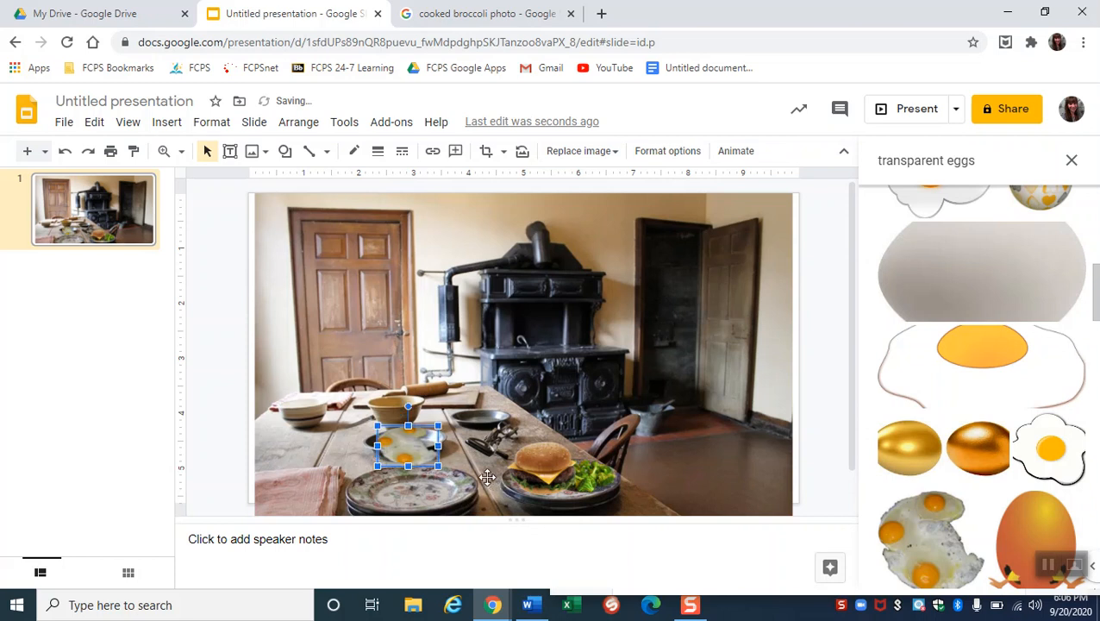
Add the speaker note "Ctrl z = delete / undo" in 16-point text.
{"action": "left_click", "coordinate": [340, 540]}
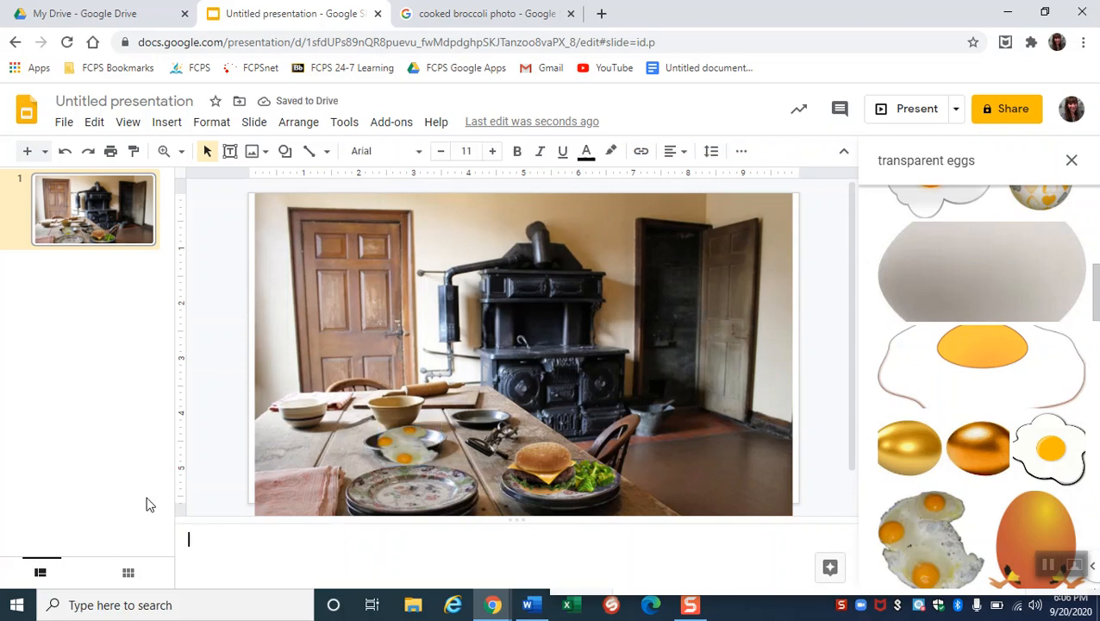
{"action": "left_click", "coordinate": [493, 152]}
{"action": "left_click", "coordinate": [493, 153]}
{"action": "left_click", "coordinate": [493, 152]}
{"action": "left_click", "coordinate": [493, 152]}
{"action": "left_click", "coordinate": [493, 153]}
{"action": "type", "text": "ctrl z = delete / undo"}
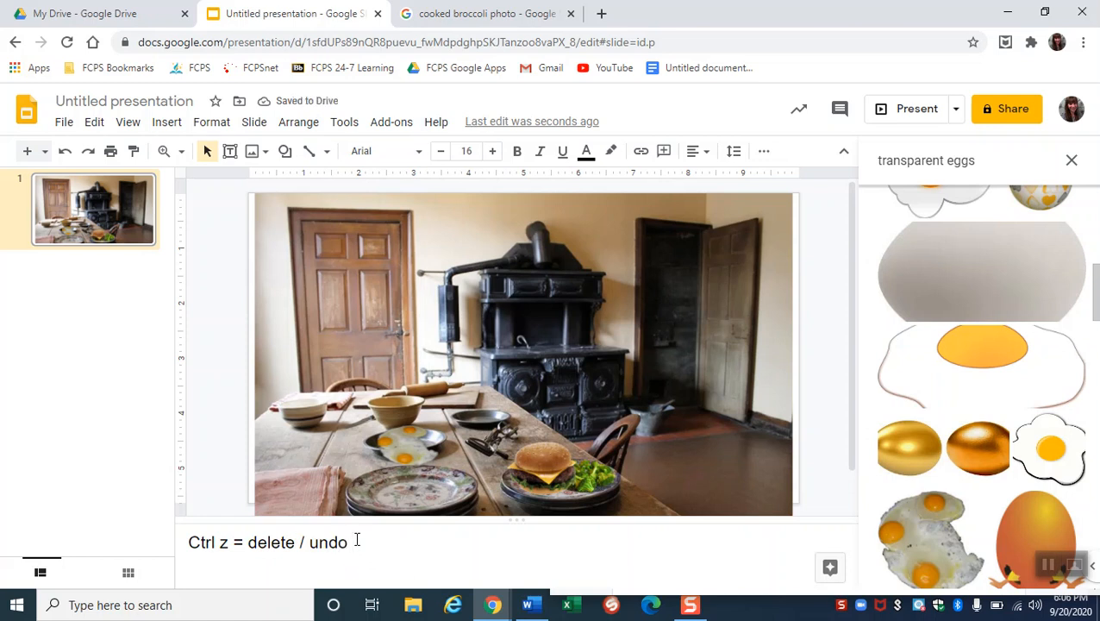
Move the fried eggs from the pan onto the large floral plate beside the napkin and shrink them to fit.
{"action": "left_click", "coordinate": [428, 444]}
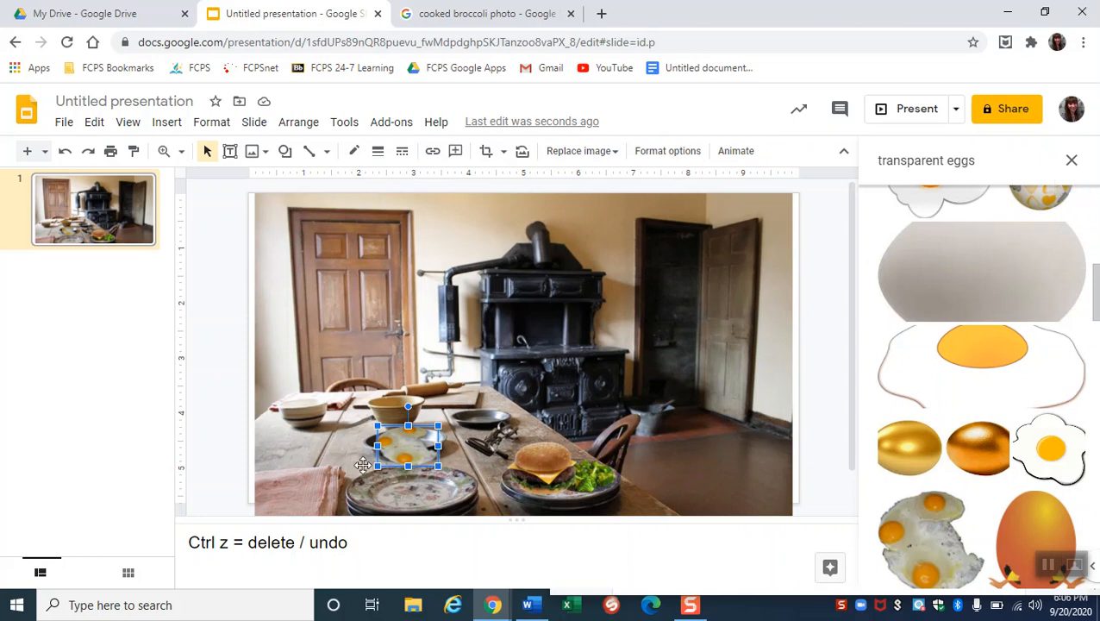
{"action": "left_click", "coordinate": [231, 405]}
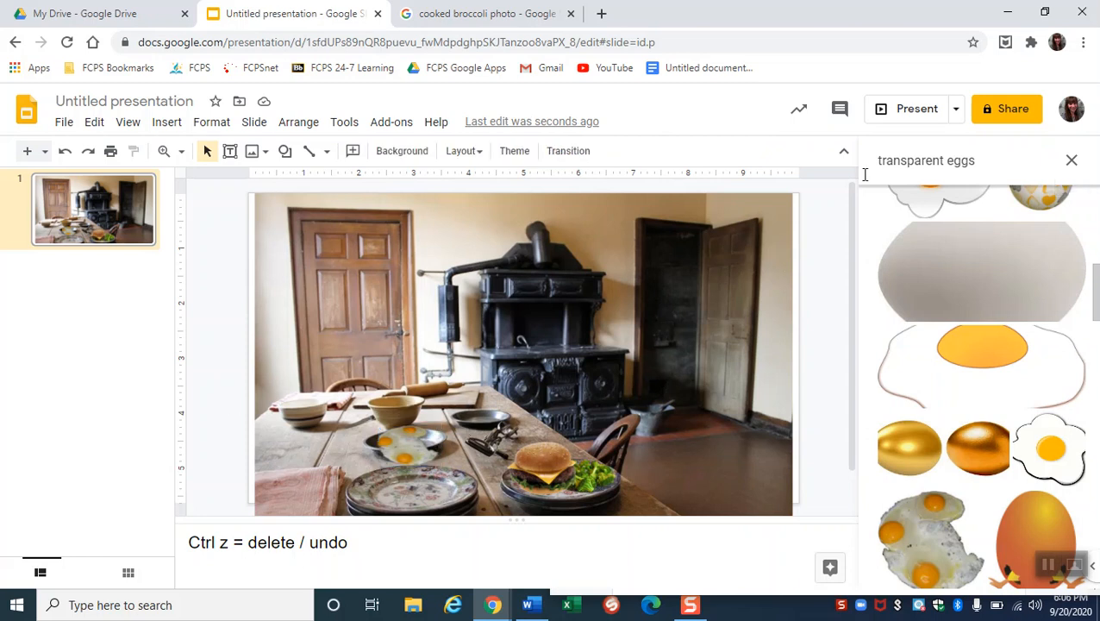
{"action": "left_click_drag", "start_coordinate": [414, 444], "coordinate": [438, 491]}
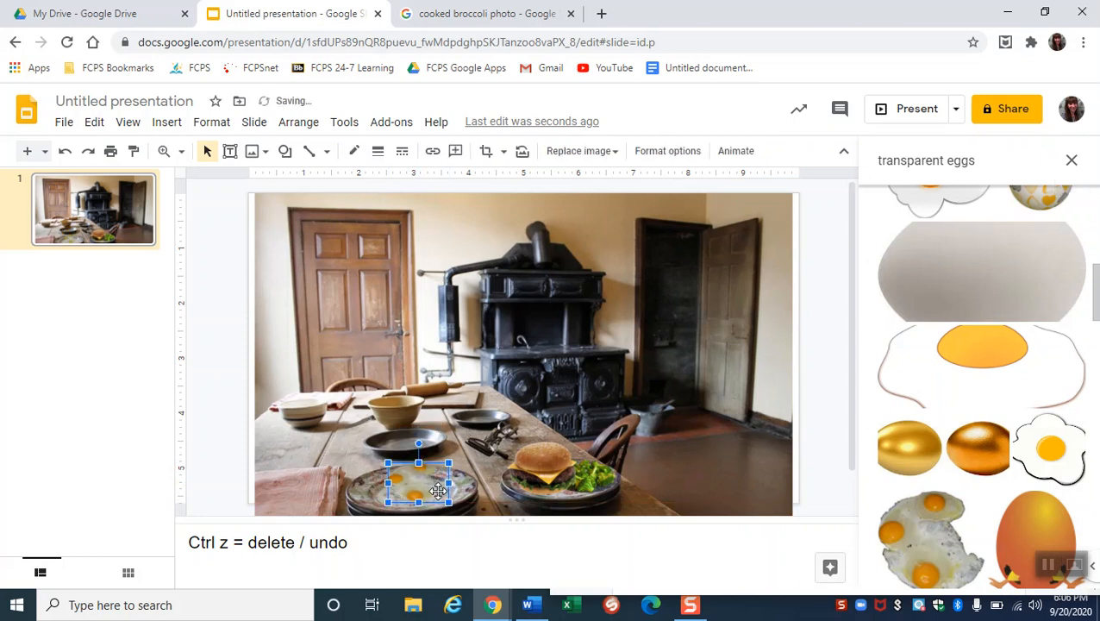
{"action": "left_click", "coordinate": [814, 347]}
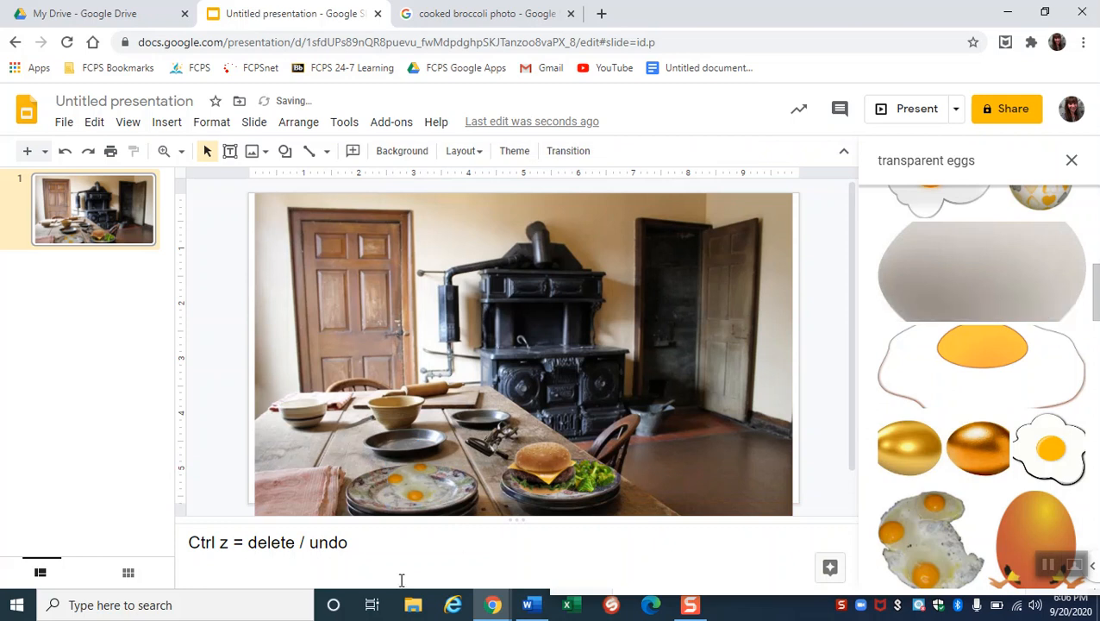
{"action": "mouse_move", "coordinate": [406, 479]}
{"action": "left_mouse_down"}
{"action": "mouse_move", "coordinate": [394, 490]}
{"action": "mouse_move", "coordinate": [424, 480]}
{"action": "mouse_move", "coordinate": [393, 487]}
{"action": "left_mouse_up"}
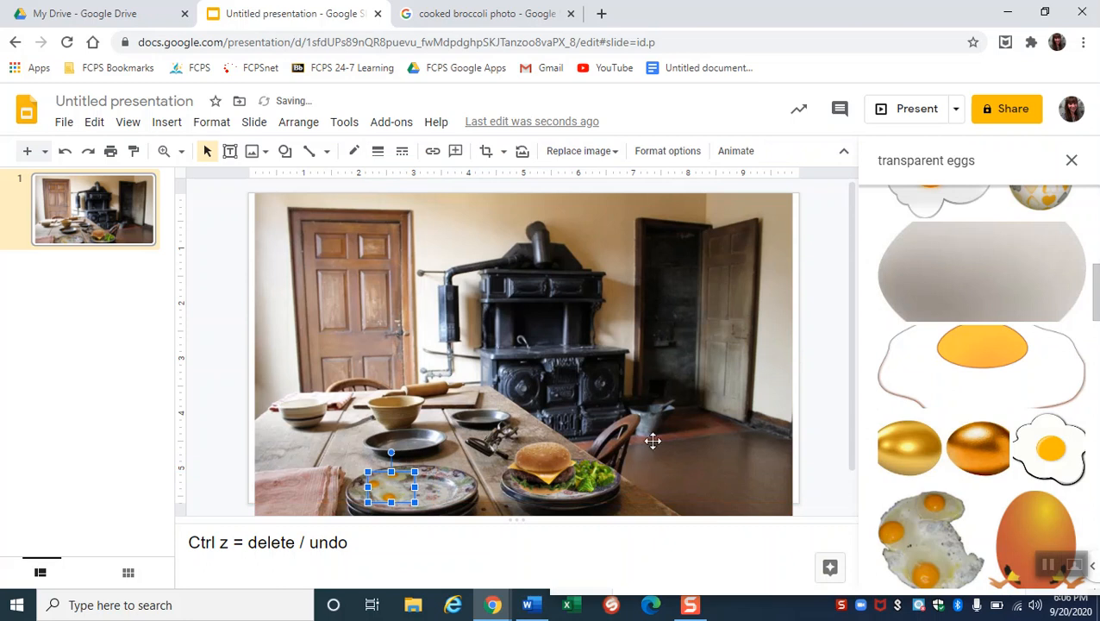
{"action": "left_click", "coordinate": [754, 526]}
{"action": "left_click", "coordinate": [766, 462]}
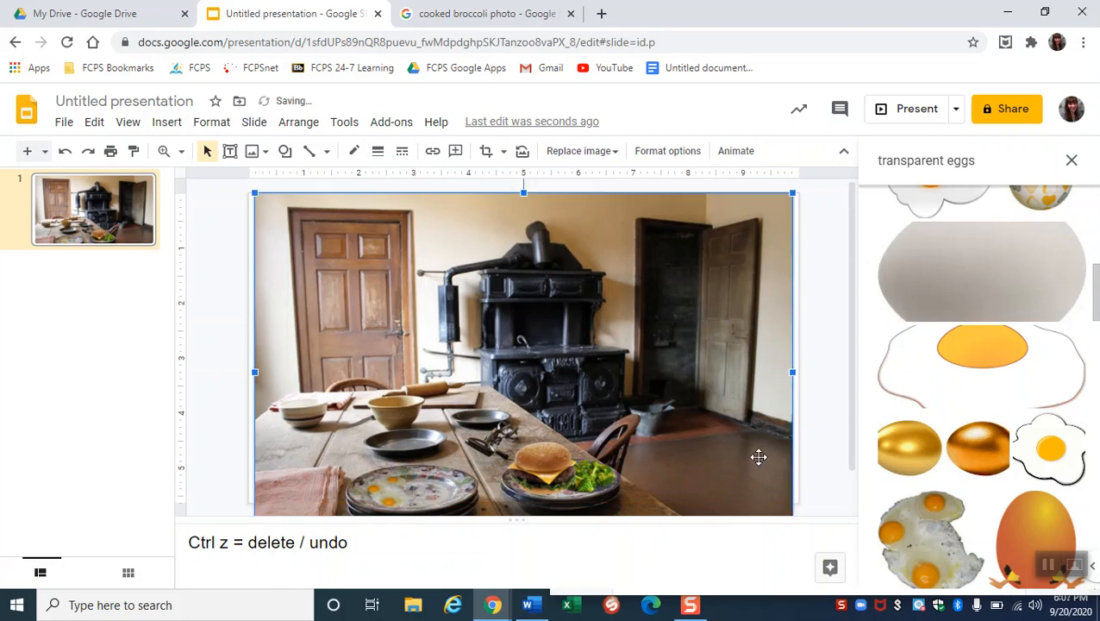